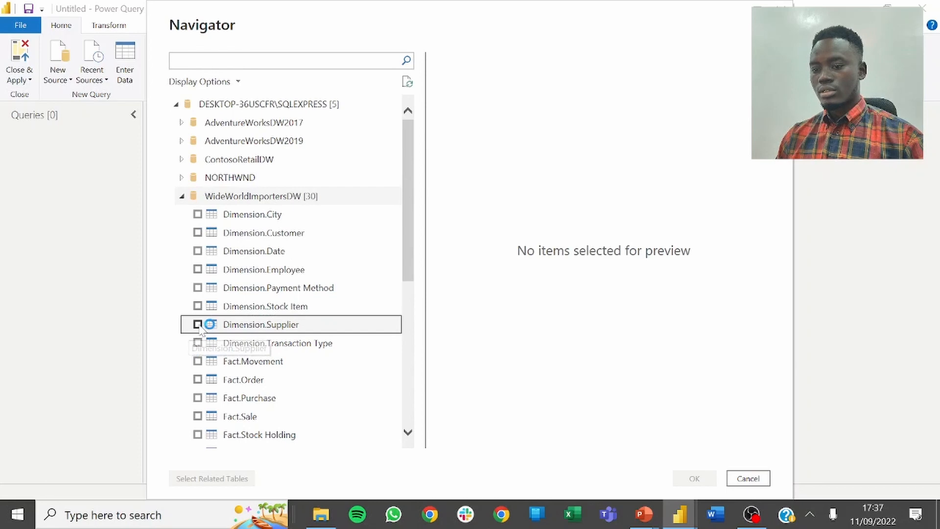
Load the Dimension.Supplier table from the WideWorldImportersDW database using the Import connection mode.
left_click(694, 478)
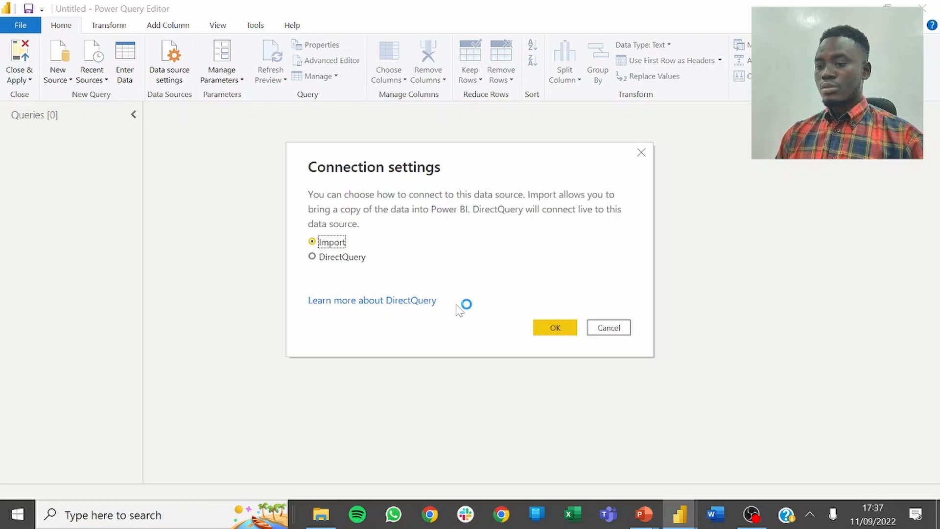
left_click(552, 327)
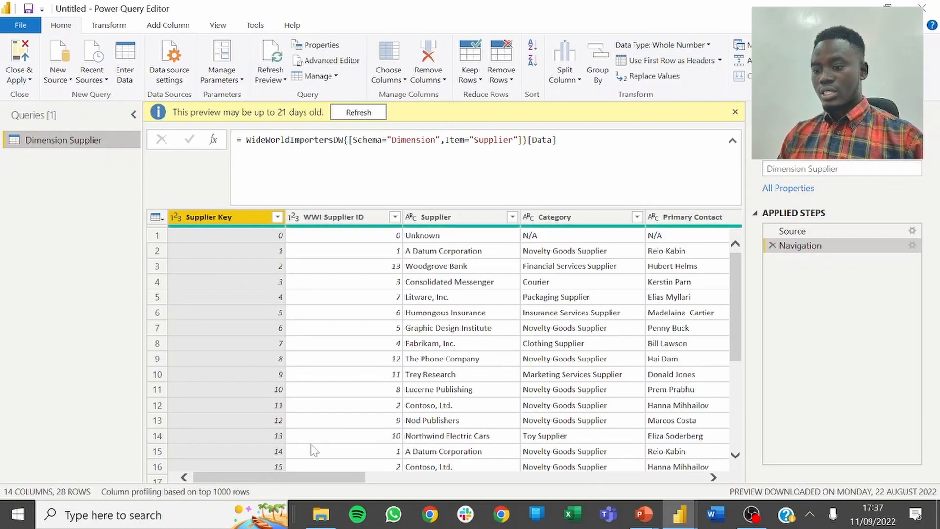
Expand the Fact.Transaction column to include only Is Finalized, without using the original column name as prefix.
left_click_drag(315, 477, 692, 453)
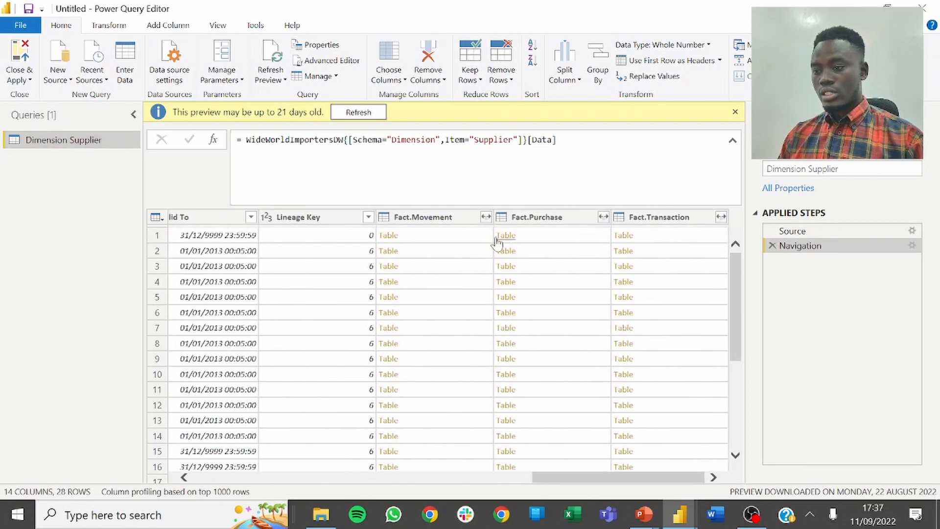
left_click(720, 217)
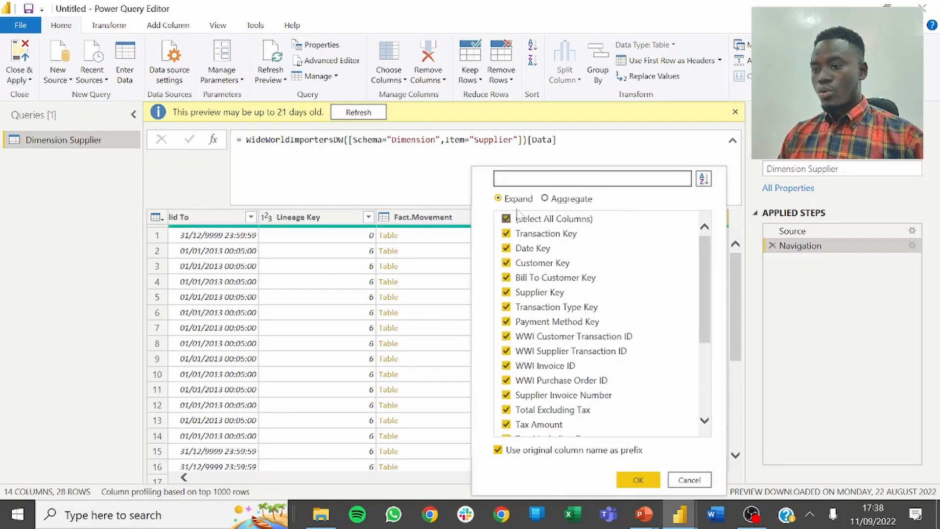
left_click(508, 219)
scroll(539, 314, "down", 3)
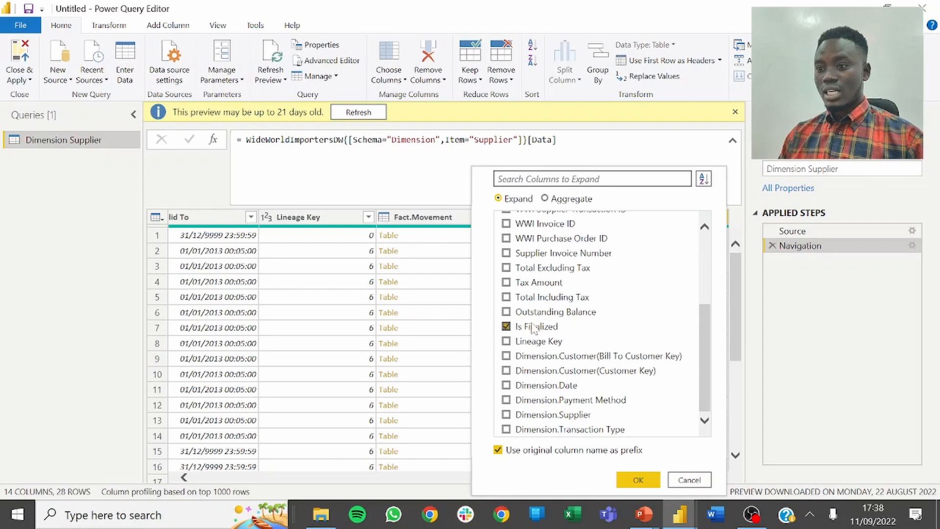
left_click(543, 451)
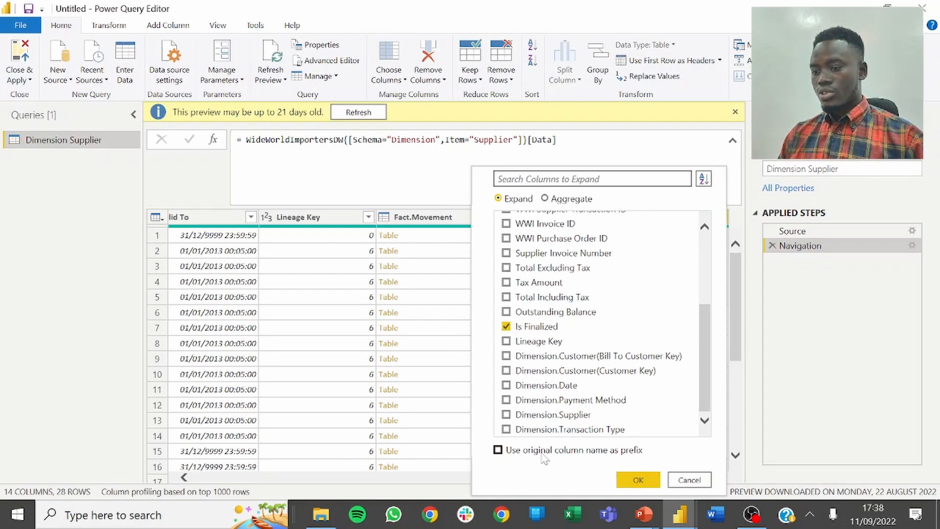
left_click(637, 479)
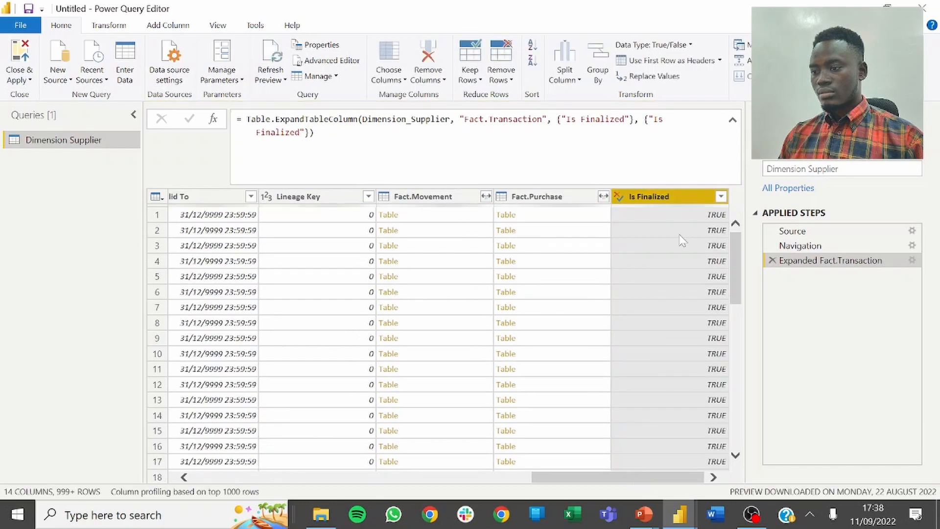
Check the Day 25 instructions in the PowerPoint slide show and filter the Is Finalized column to keep only FALSE, after loading all its values.
mouse_move(636, 210)
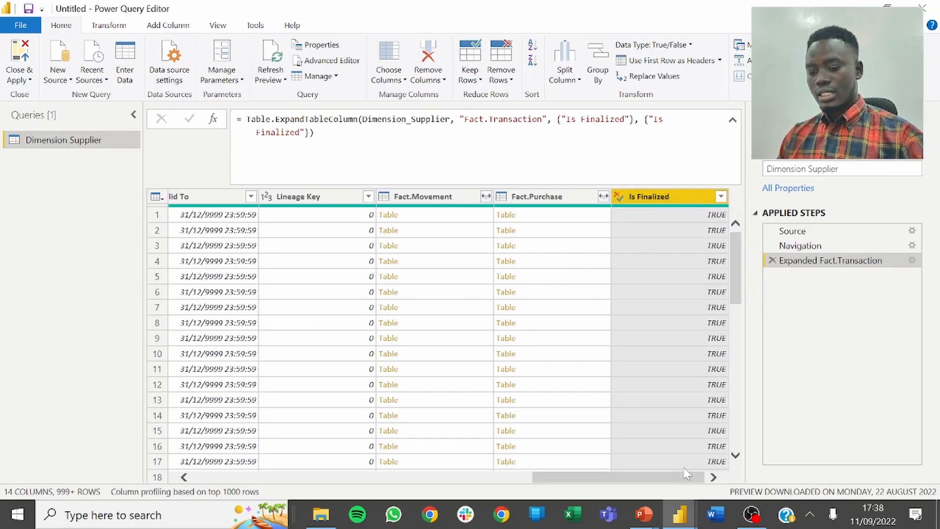
key("alt+Tab")
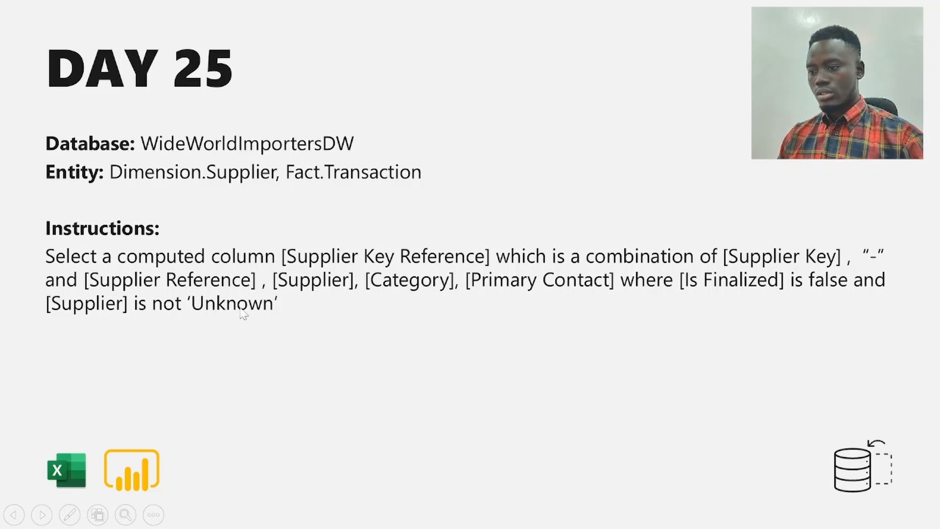
key("alt+Tab")
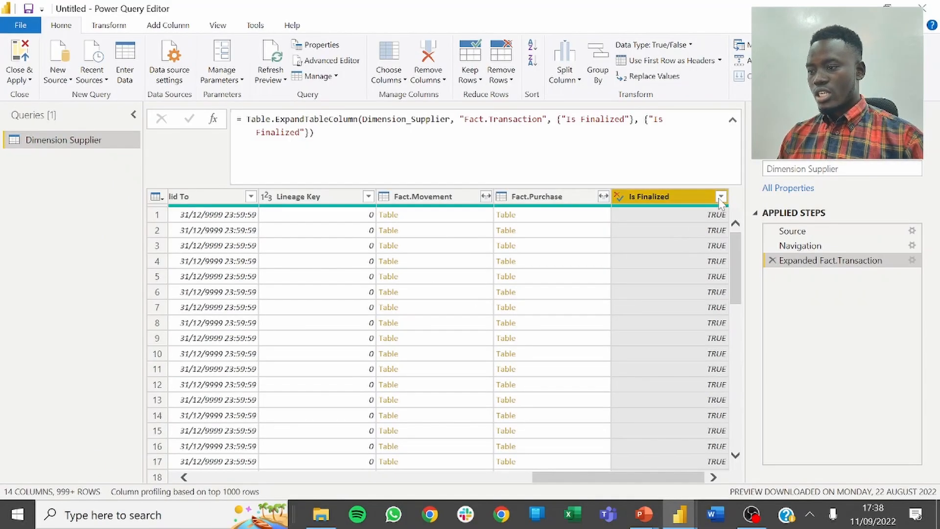
left_click(721, 196)
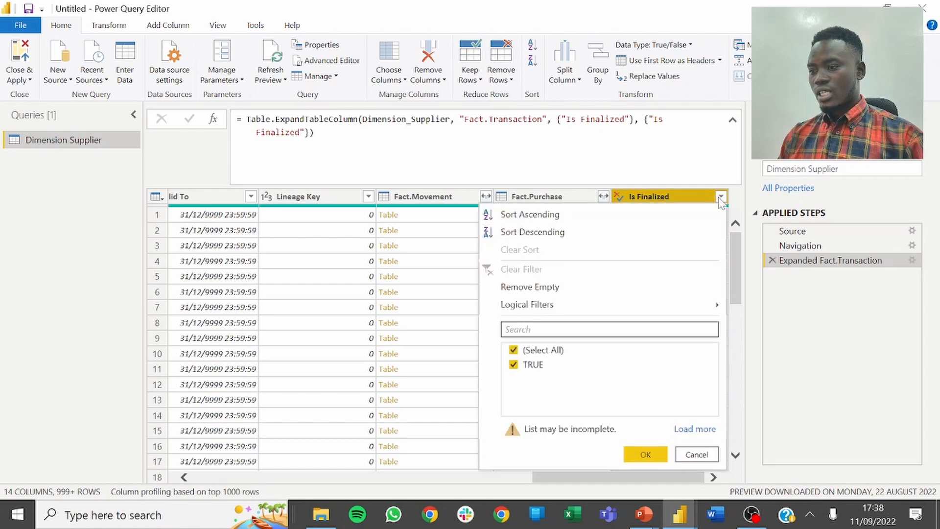
left_click(694, 429)
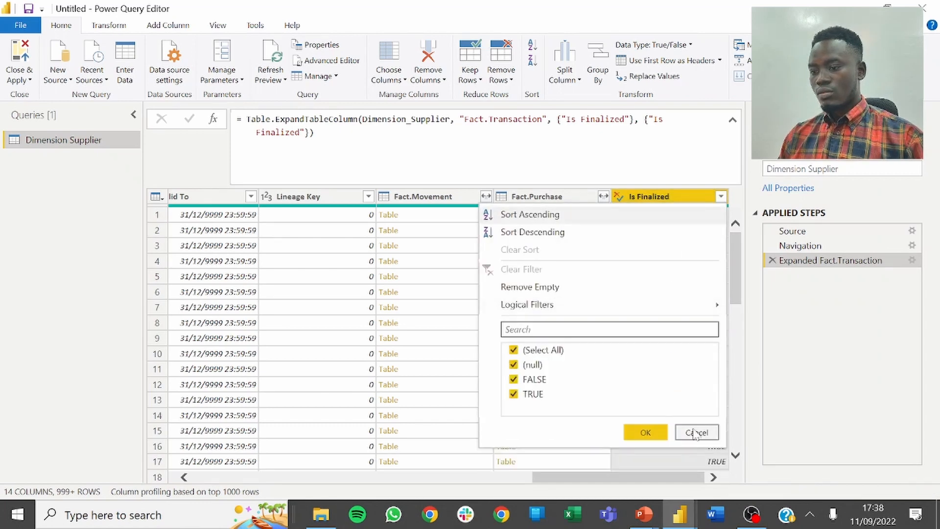
left_click(530, 395)
left_click(516, 365)
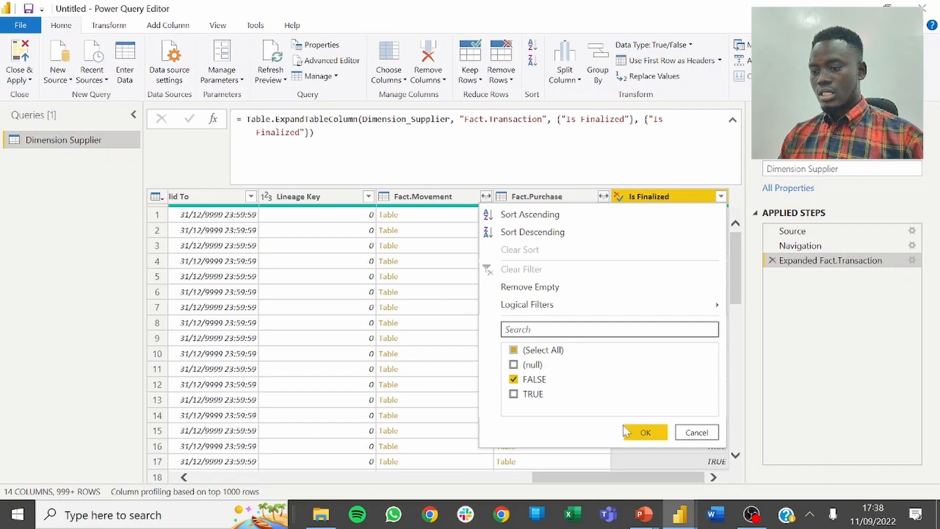
left_click(645, 432)
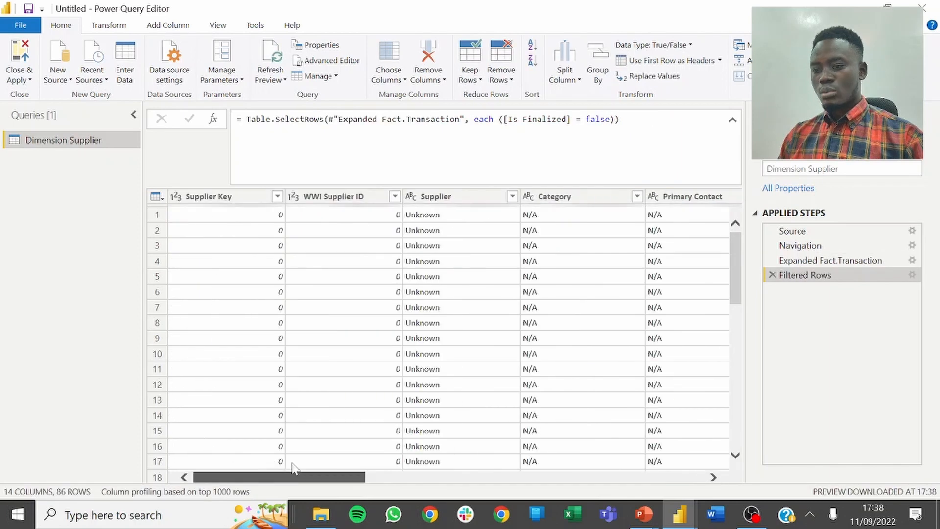
Filter the Supplier column to exclude the rows with the value Unknown.
scroll(377, 363, "right", 1)
left_click(463, 196)
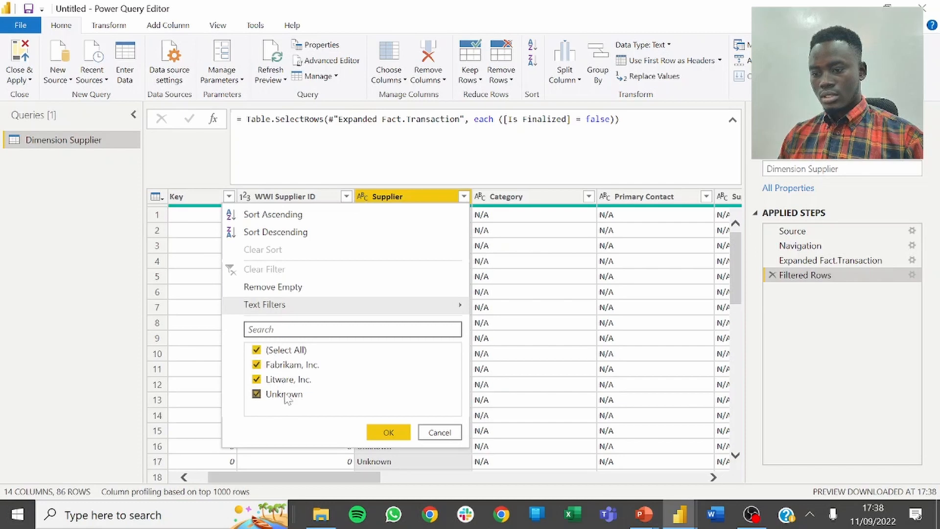
left_click(288, 397)
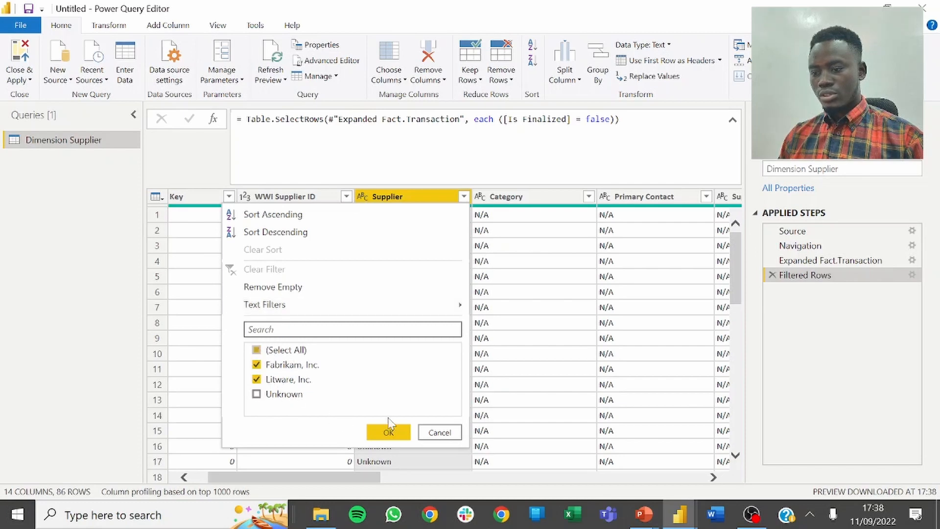
left_click(388, 431)
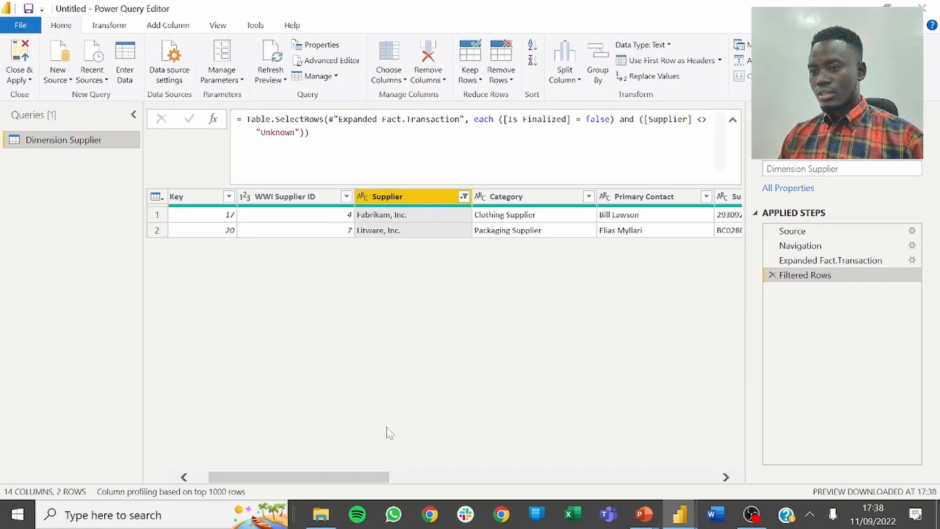
Keep only the Supplier Key, Supplier, Category, Primary Contact and Supplier Reference columns in the query.
left_click_drag(342, 477, 264, 448)
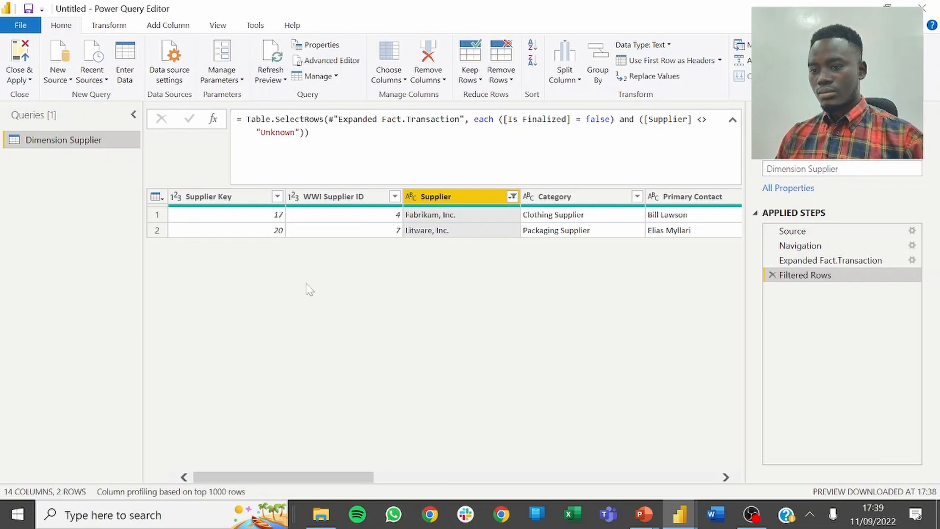
left_click(223, 198)
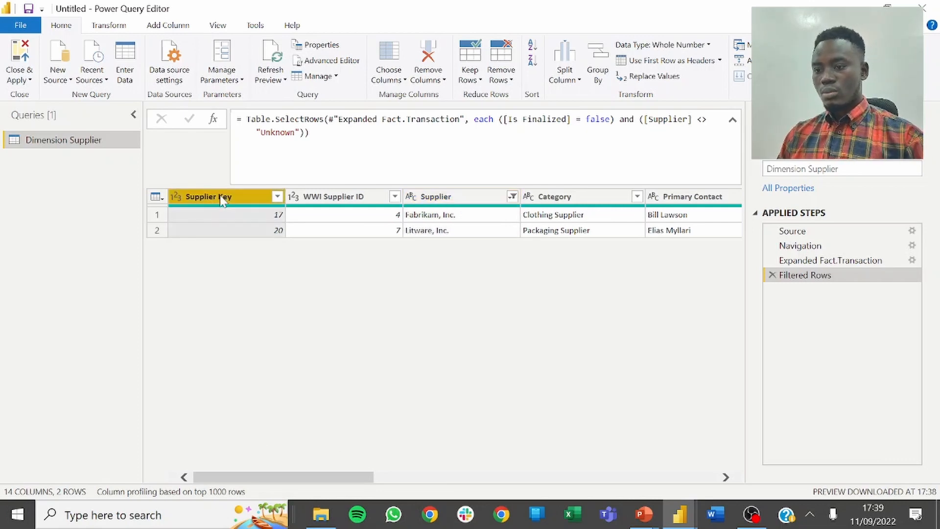
left_click(389, 79)
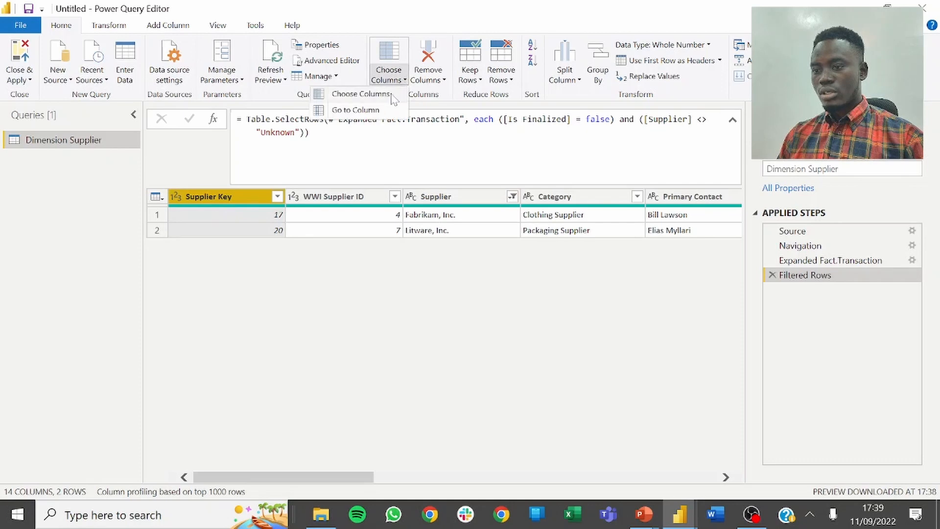
left_click(394, 98)
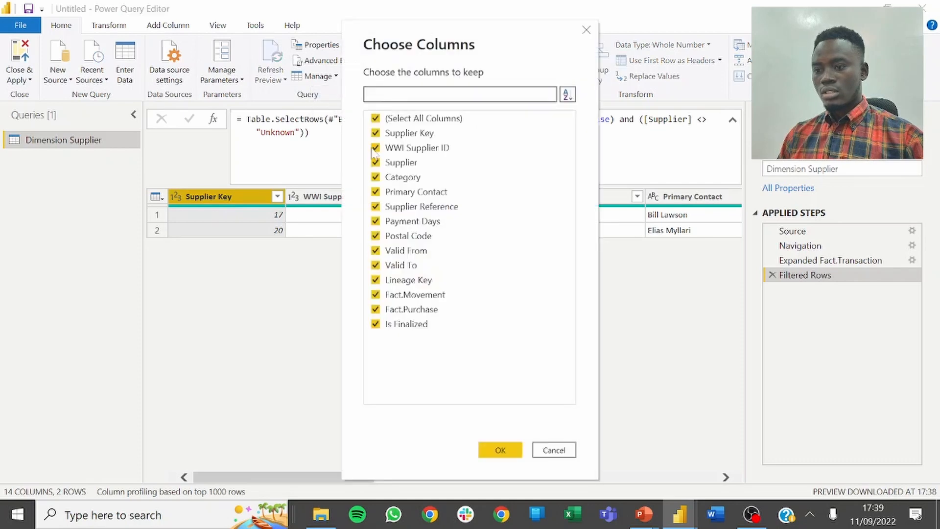
left_click(401, 120)
left_click(409, 135)
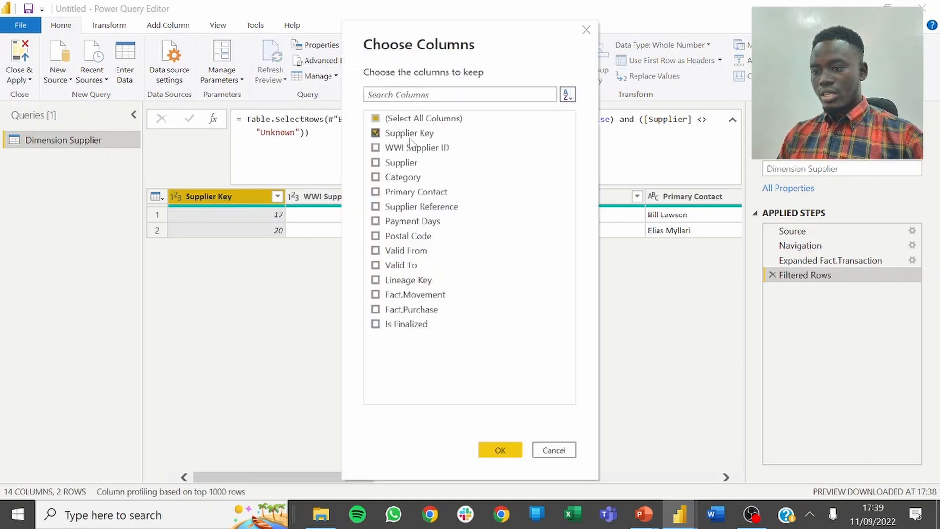
left_click(410, 164)
left_click(413, 179)
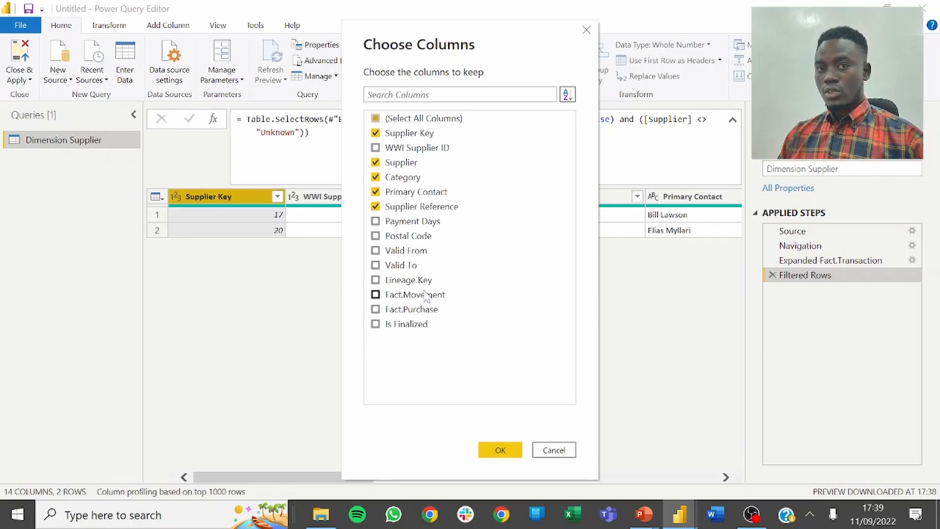
left_click(508, 448)
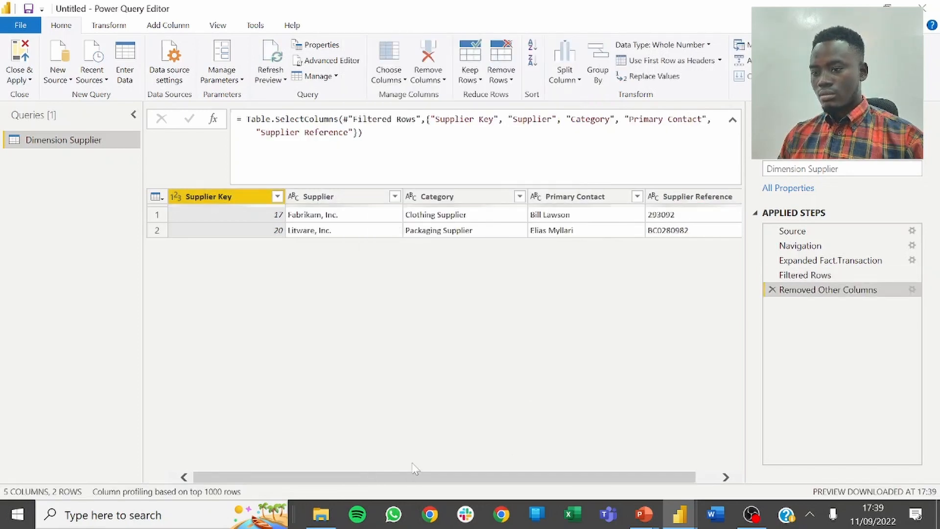
Move the Supplier Reference column so that it sits directly after Supplier Key.
left_click_drag(370, 478, 323, 479)
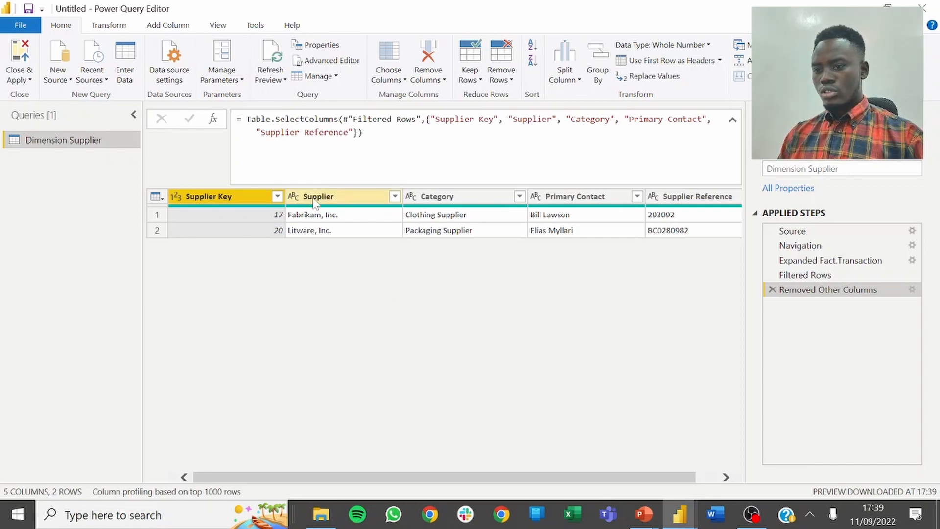
left_click(390, 193, "ctrl")
left_click(443, 196, "ctrl")
left_click(602, 196, "ctrl")
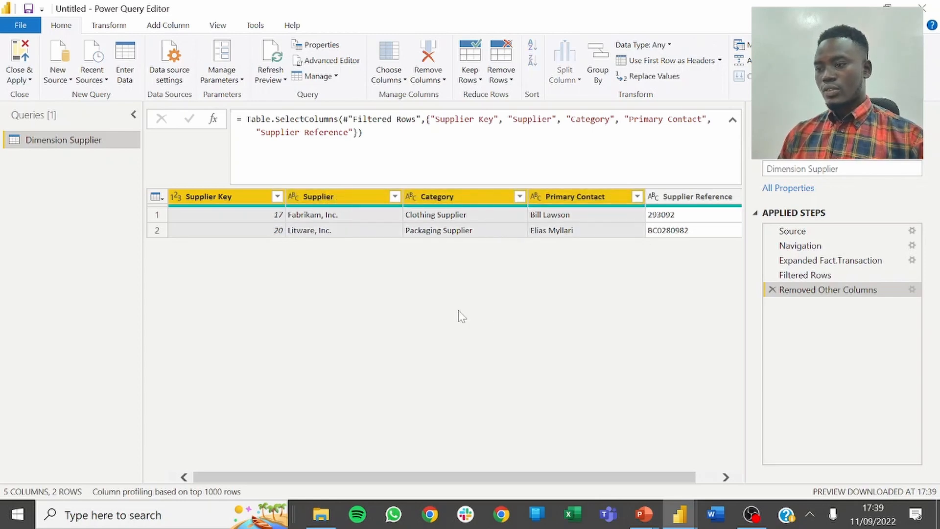
left_click(700, 192)
left_click_drag(700, 192, 327, 214)
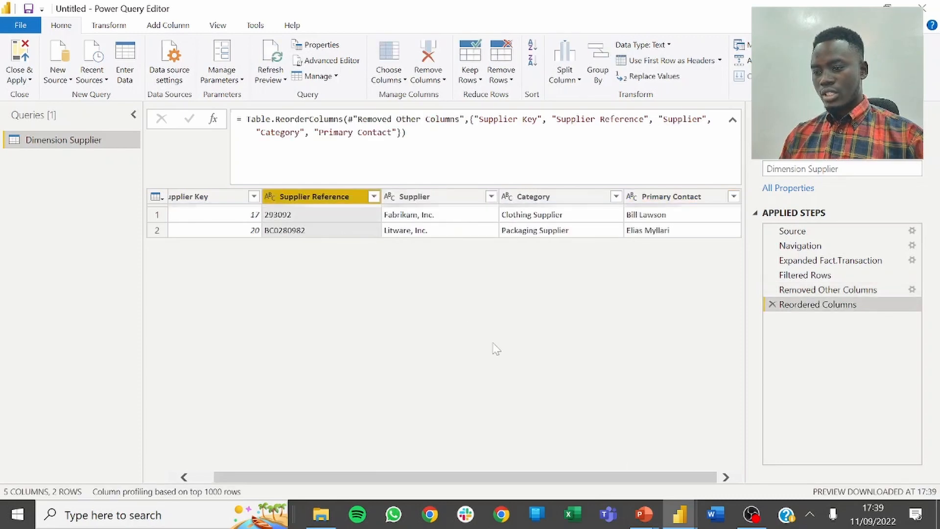
Review the computed column instructions on the Day 25 slide in PowerPoint and return to the Power Query Editor.
key("alt+Tab")
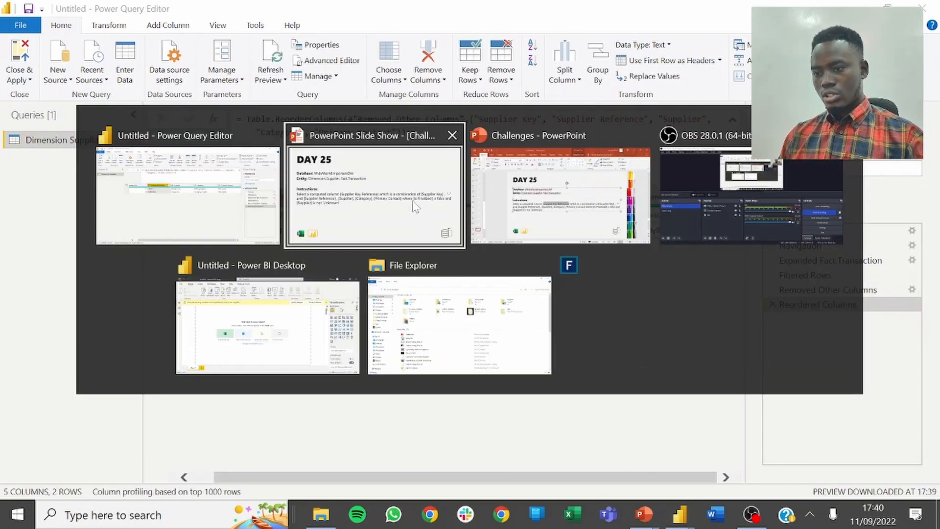
left_click(455, 219)
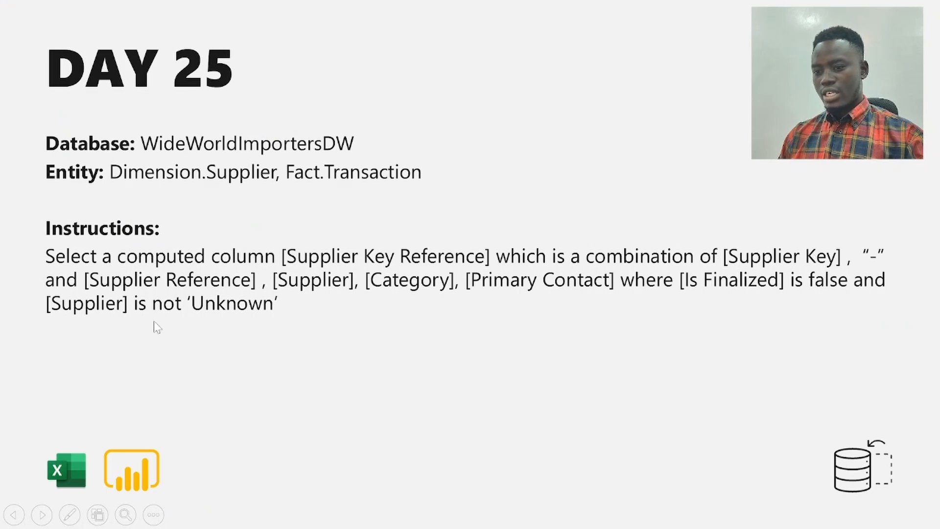
key("alt+Tab")
left_click(408, 194)
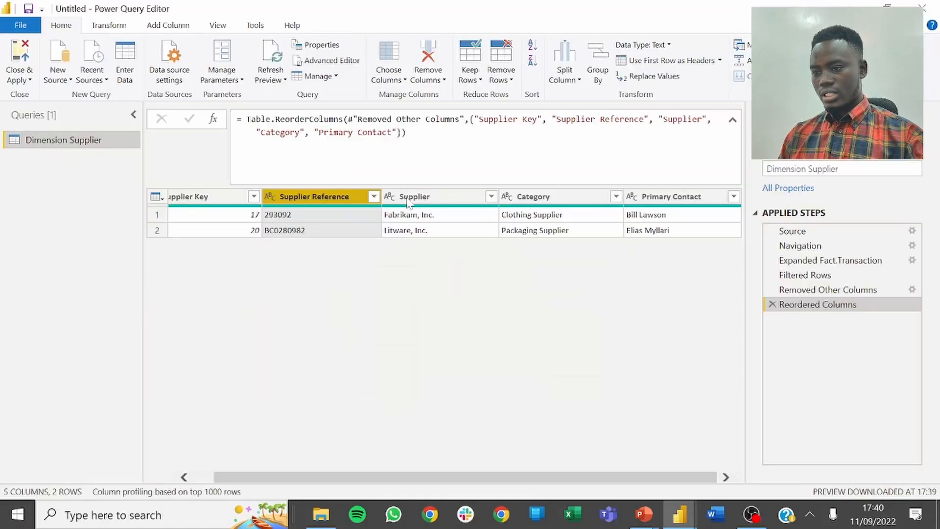
key("alt")
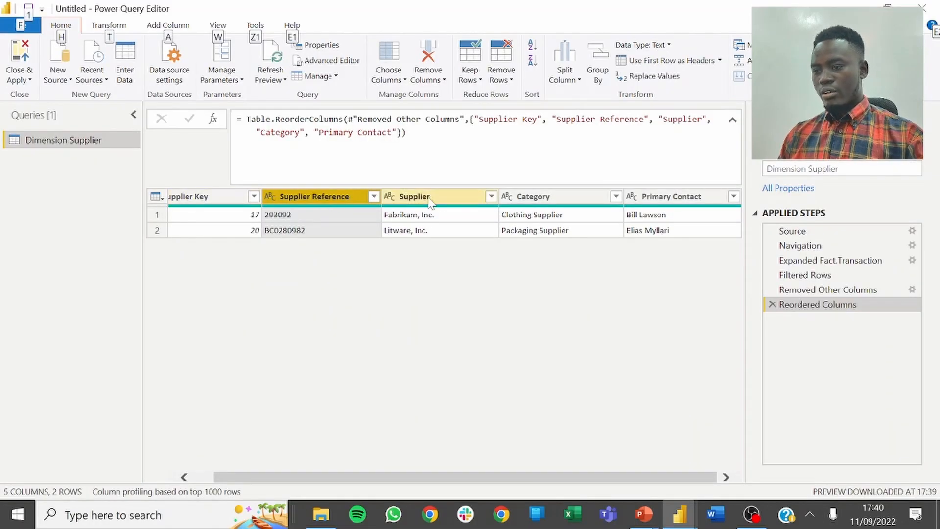
Merge the Supplier Key, Supplier Reference, Supplier, Category and Primary Contact columns into one column without a separator.
left_click(652, 479)
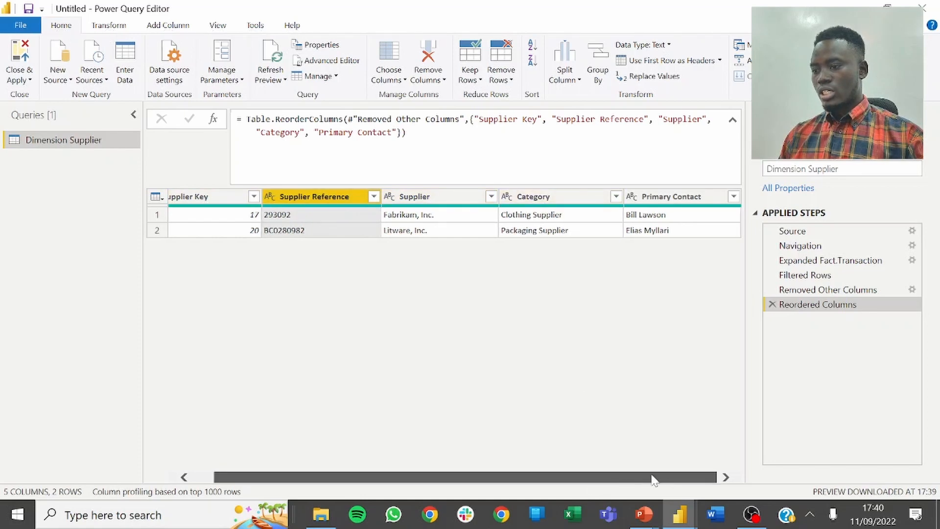
left_click_drag(663, 477, 642, 477)
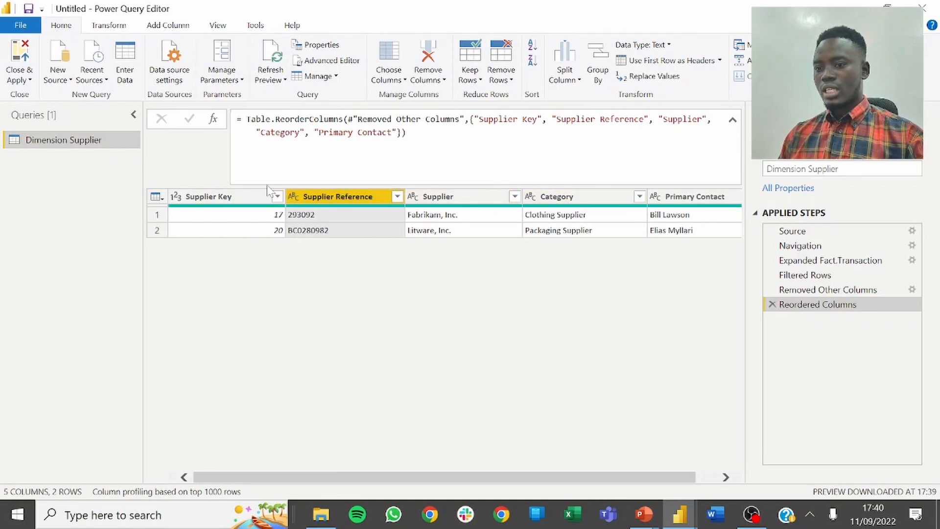
left_click(245, 196)
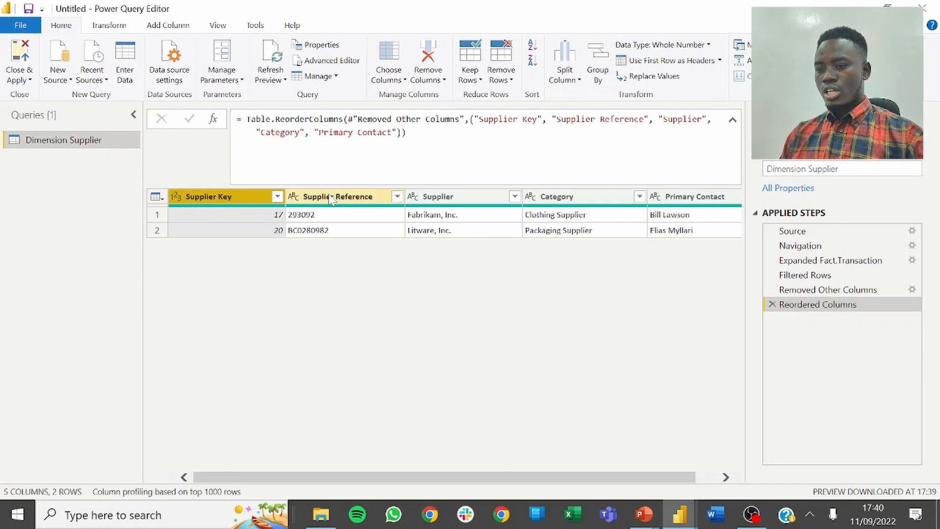
left_click(364, 198, "ctrl")
left_click(244, 199)
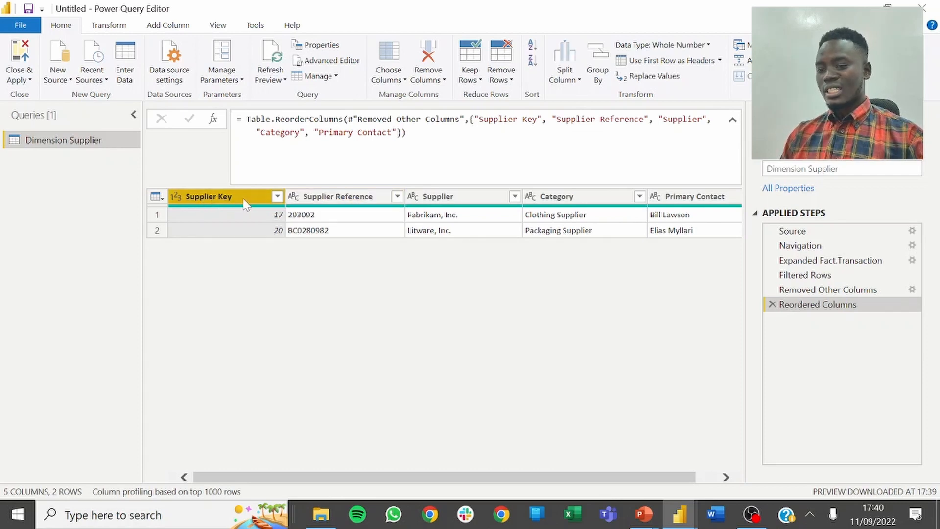
left_click(365, 201, "ctrl")
left_click(412, 197, "ctrl")
left_click(545, 198, "ctrl")
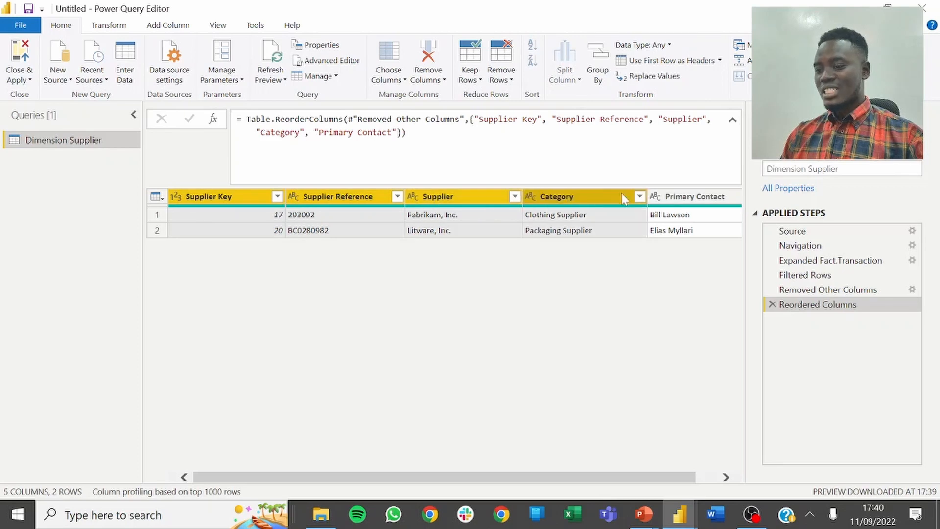
left_click(688, 195, "ctrl")
right_click(675, 202)
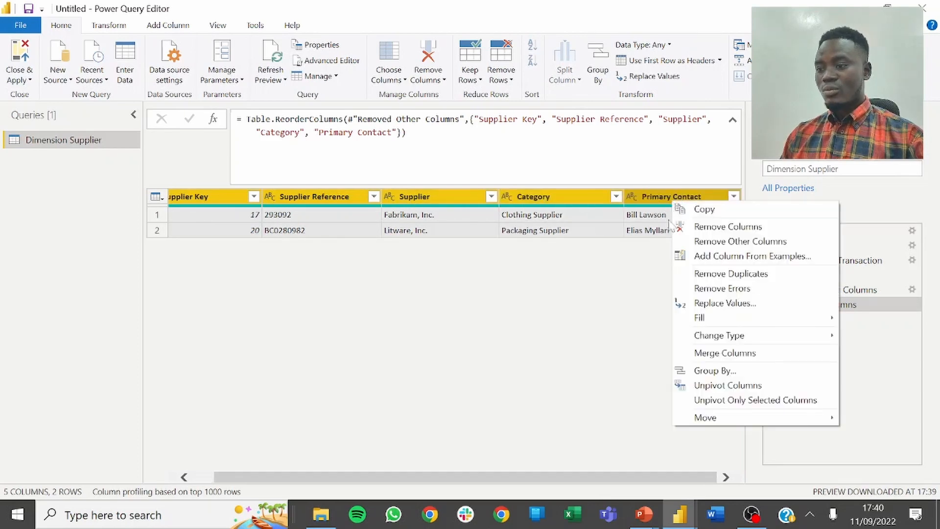
left_click(705, 353)
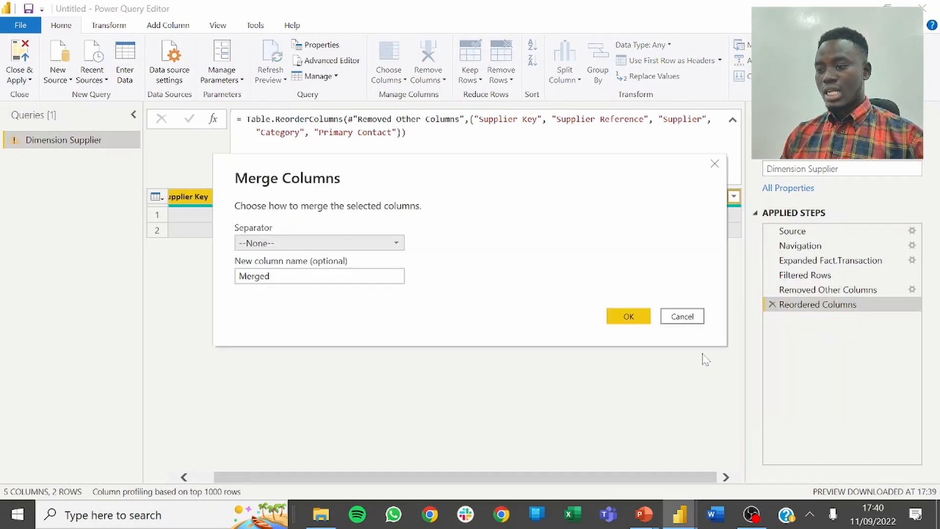
left_click(628, 316)
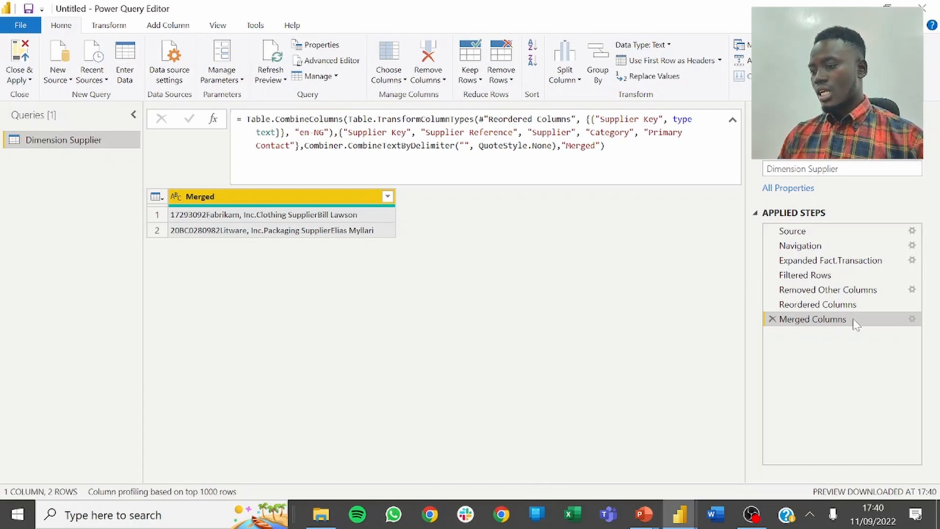
Check the native query option and the Supplier Key type conversion of the Merged Columns step, and delete that step.
right_click(827, 321)
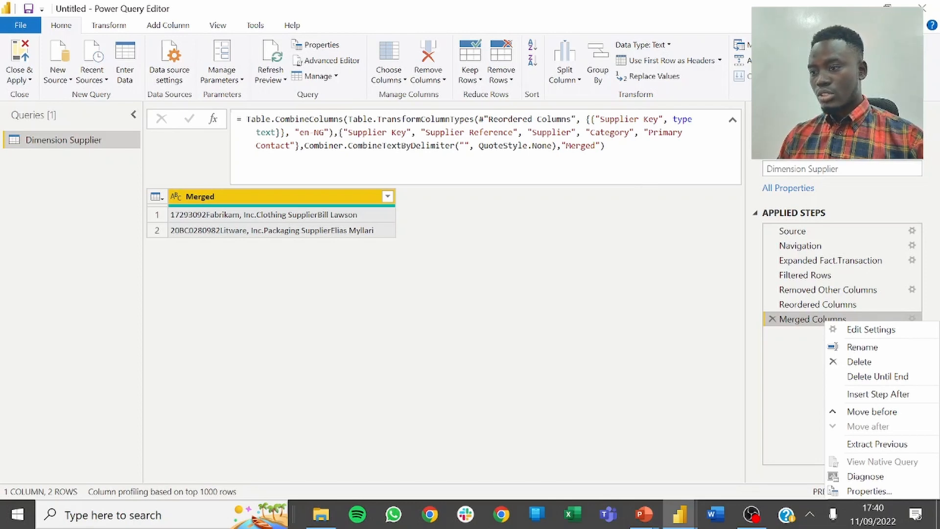
left_click(599, 119)
left_click_drag(592, 119, 280, 132)
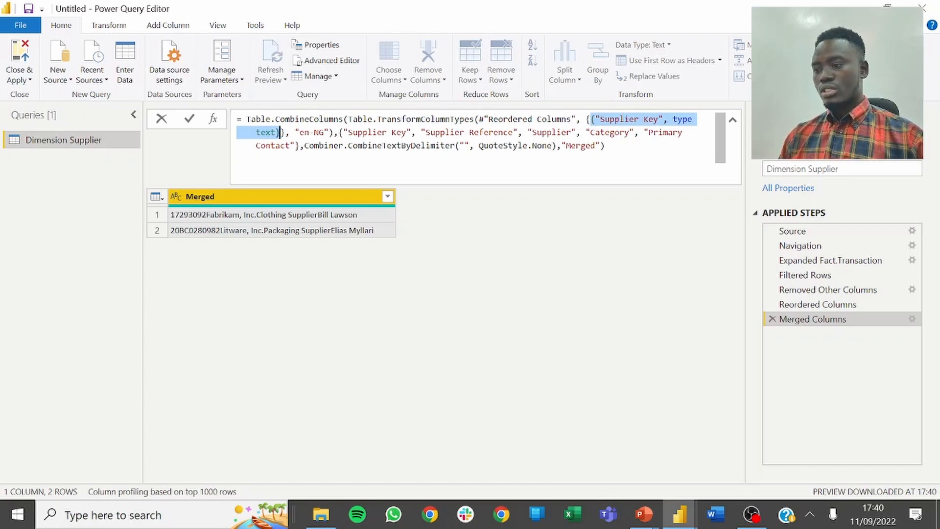
left_click(816, 346)
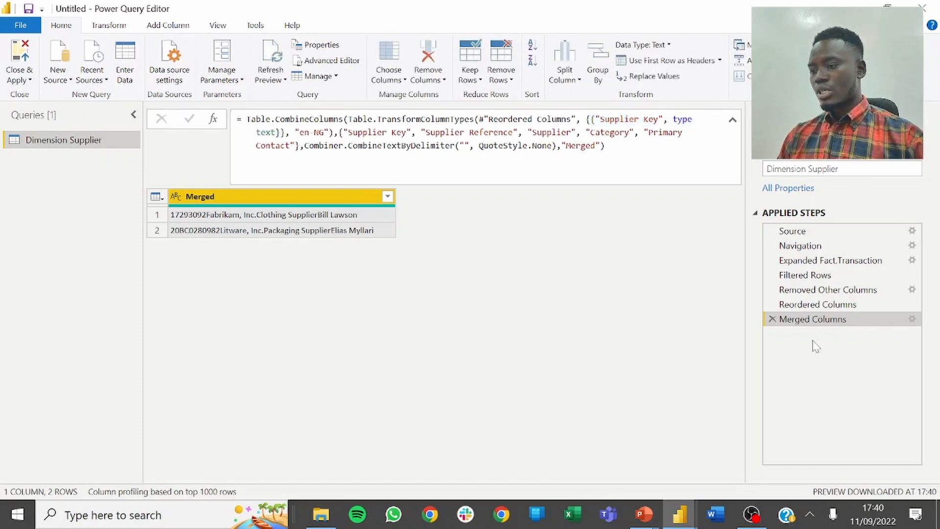
left_click(773, 319)
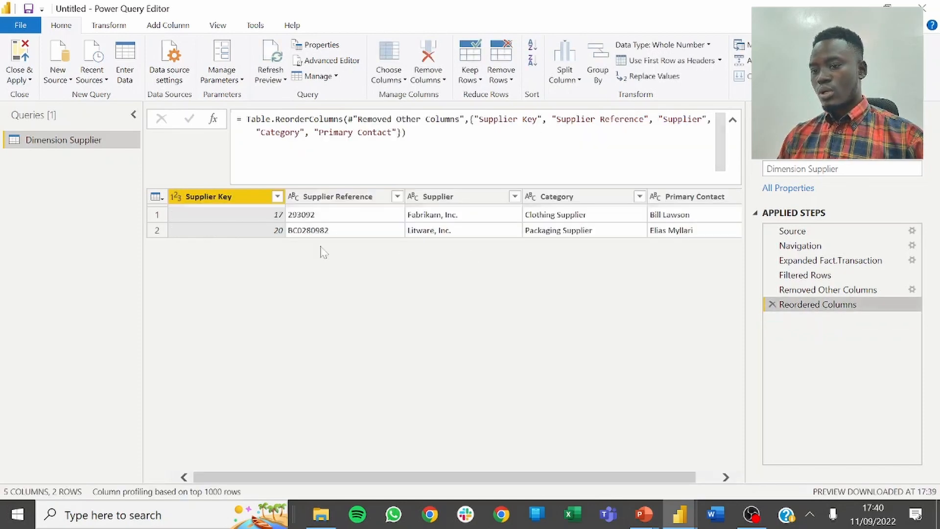
Change the data type of the Supplier Key column to Text.
left_click(178, 200)
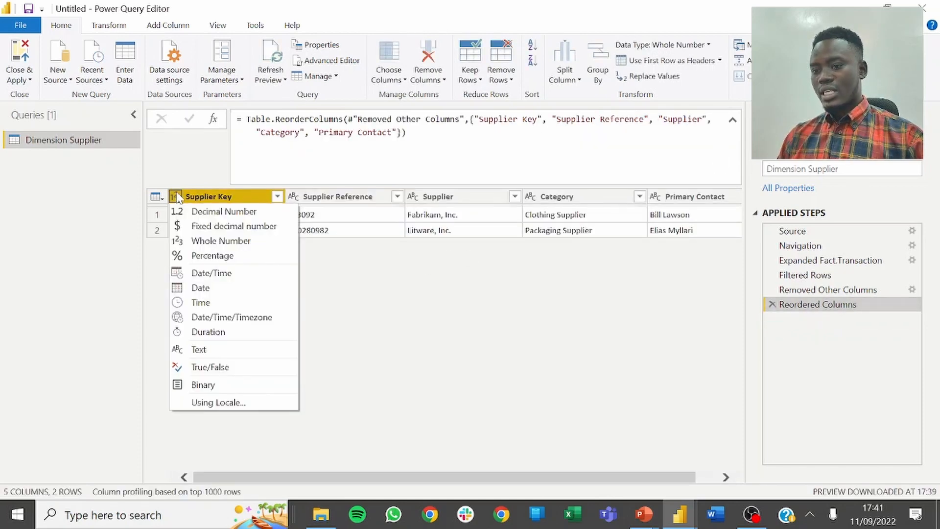
left_click(211, 348)
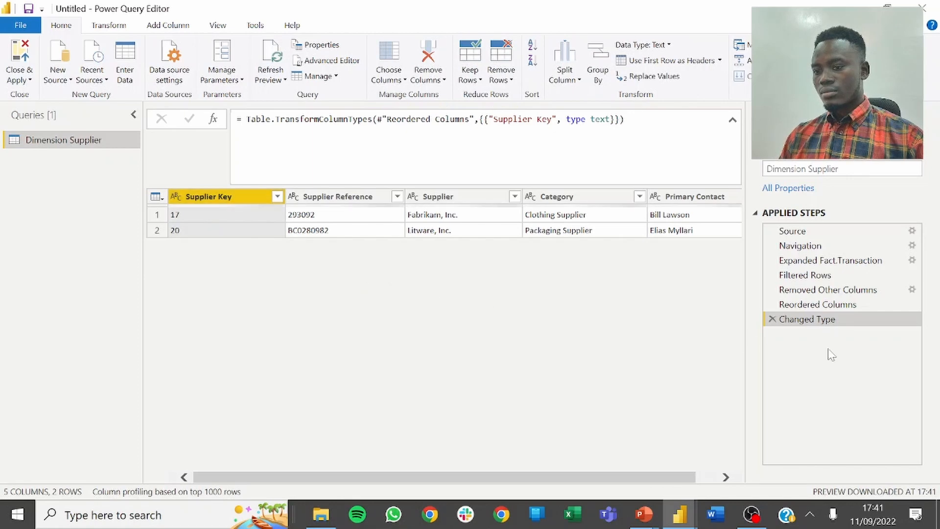
Merge all five columns from Supplier Key to Primary Contact without a separator and check the merge step's native query option.
left_click(353, 203, "shift")
left_click(447, 204, "shift")
left_click(571, 209, "shift")
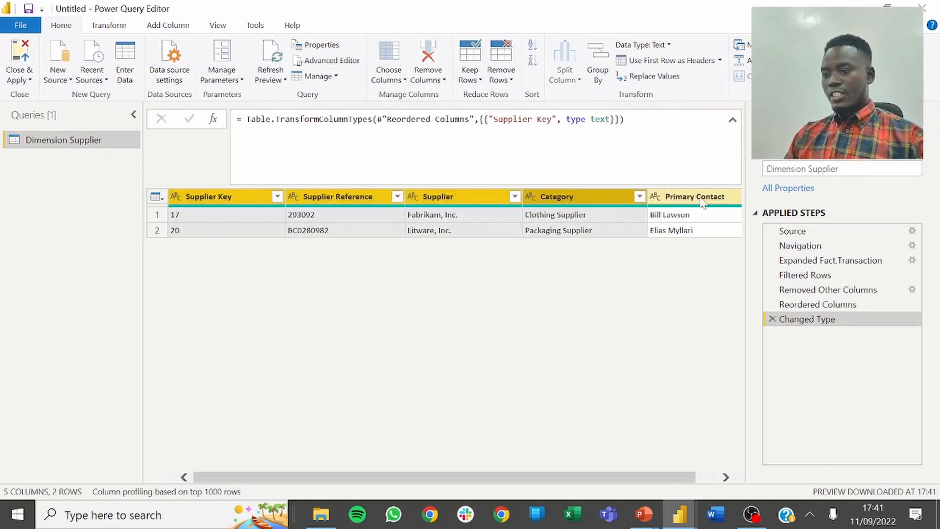
left_click(692, 203, "shift")
right_click(692, 203)
left_click(730, 362)
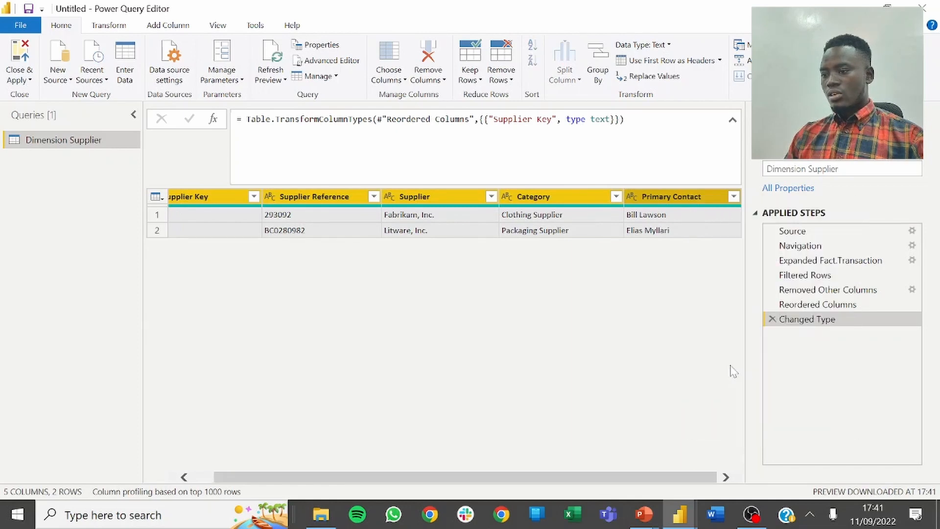
left_click(626, 316)
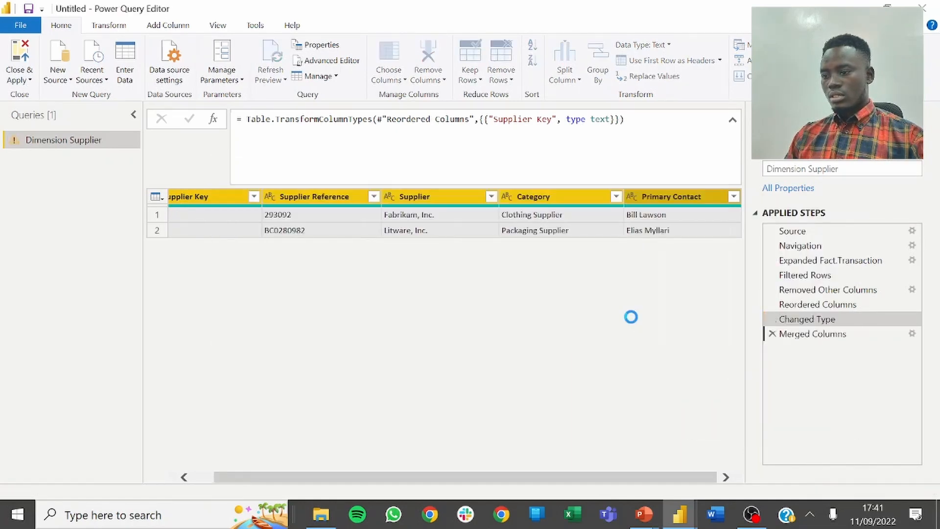
right_click(804, 337)
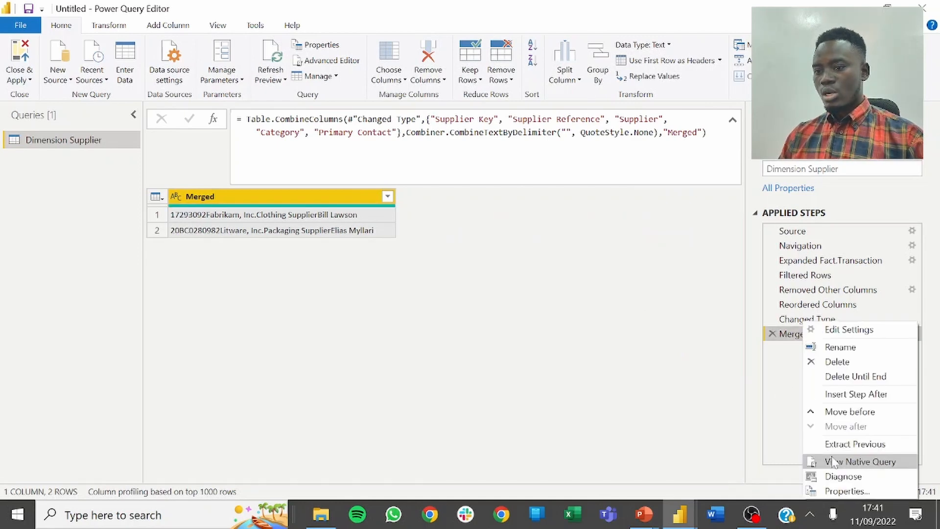
left_click(642, 392)
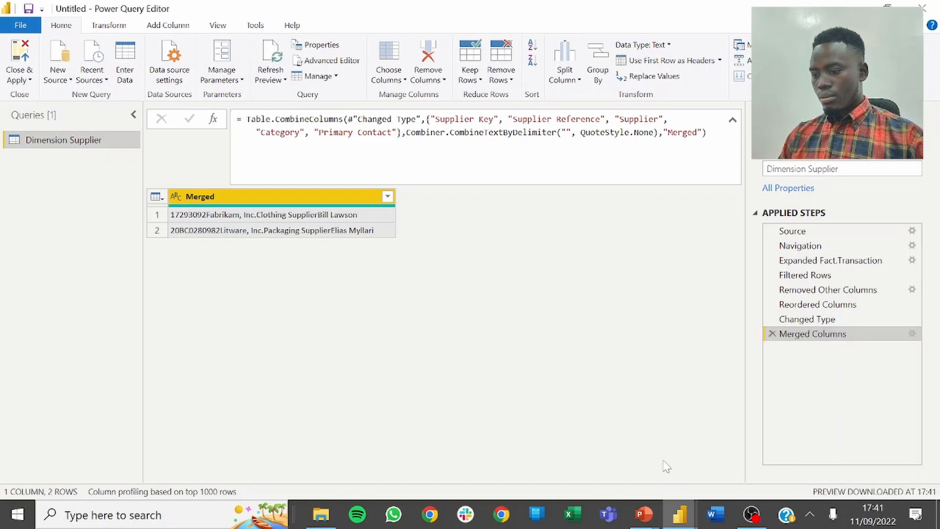
Reread the Supplier Key Reference instructions on the Day 25 slide in PowerPoint and return to the Power Query Editor.
key("alt+Tab")
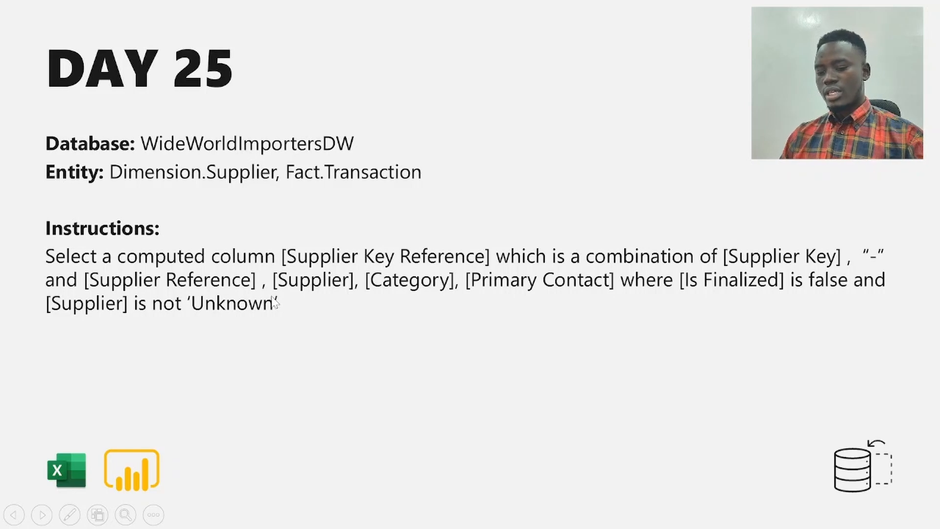
key("alt+Tab")
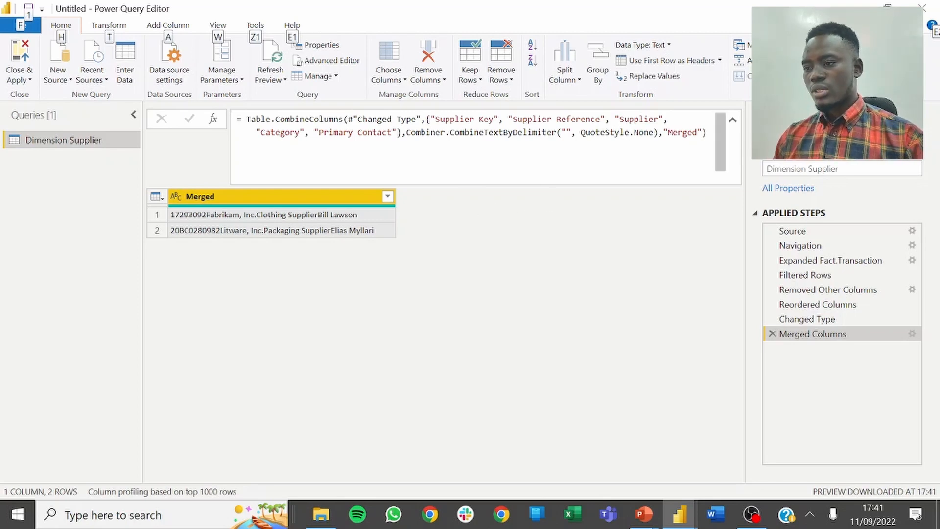
Try "-" as the delimiter in the CombineTextByDelimiter formula of the five-column merge, and delete the Merged Columns step.
left_click(566, 132)
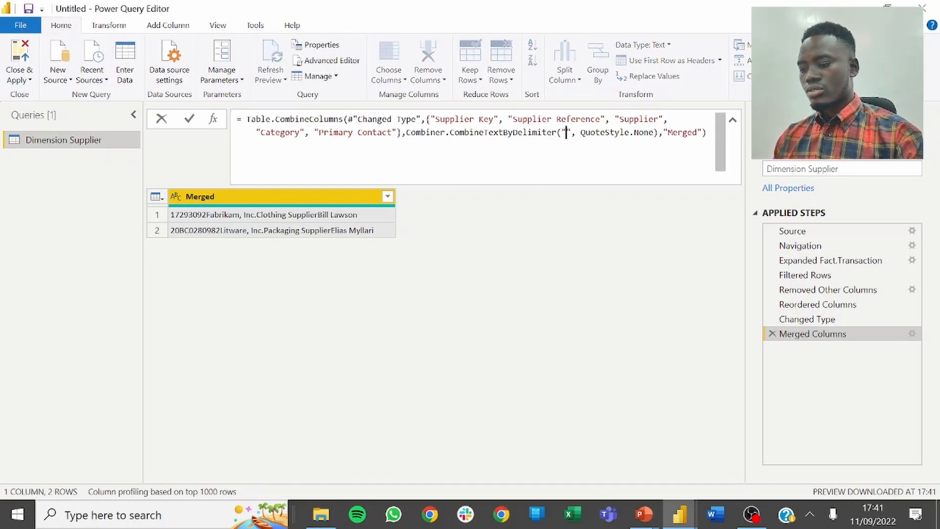
type("-")
key("Return")
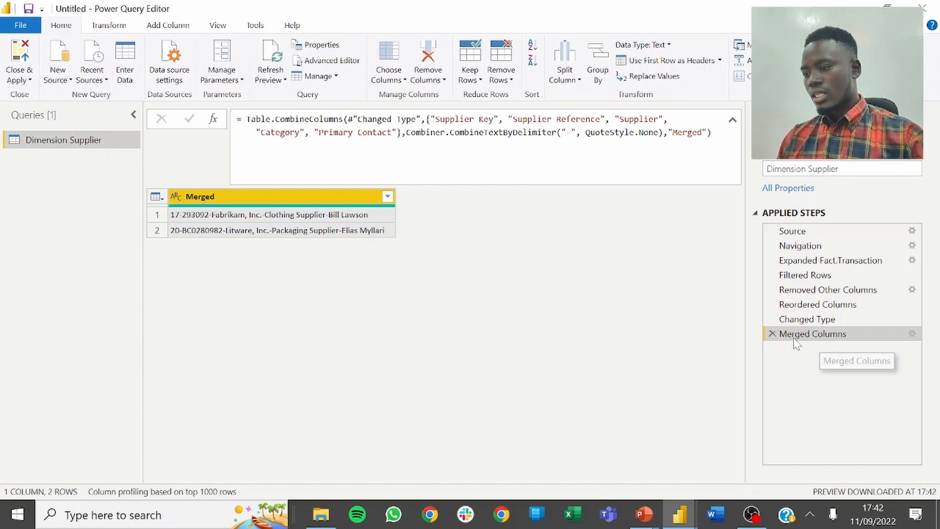
left_click(773, 335)
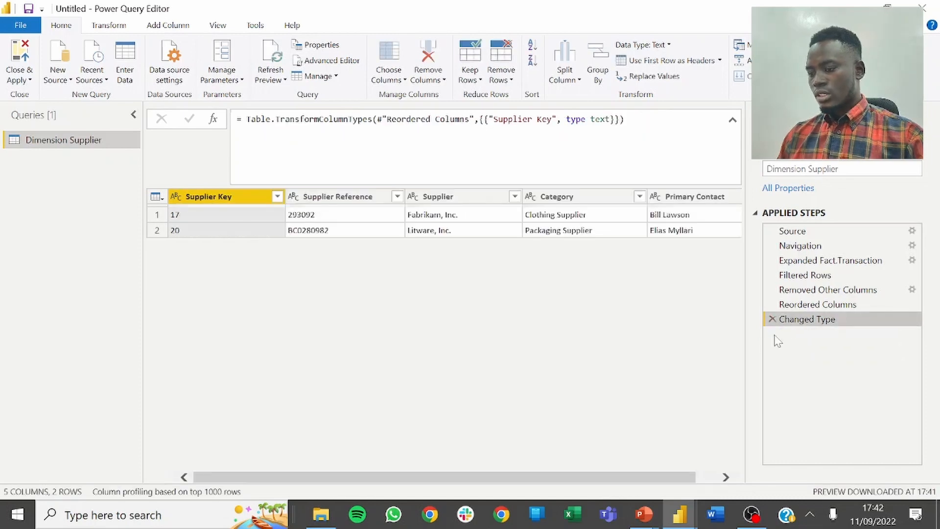
Merge the Supplier Reference, Supplier, Category and Primary Contact columns without a separator and check the new step's native query option.
left_click(707, 197)
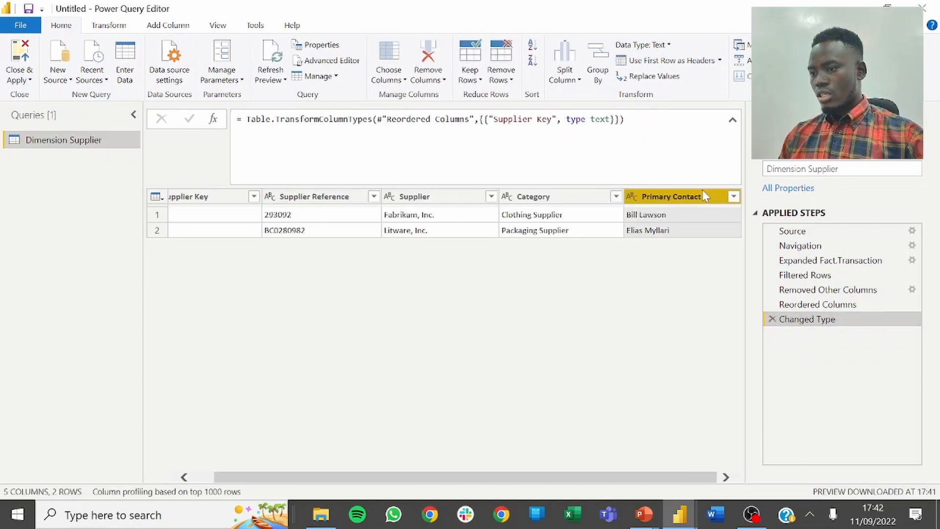
left_click(580, 202, "shift")
left_click(336, 198, "shift")
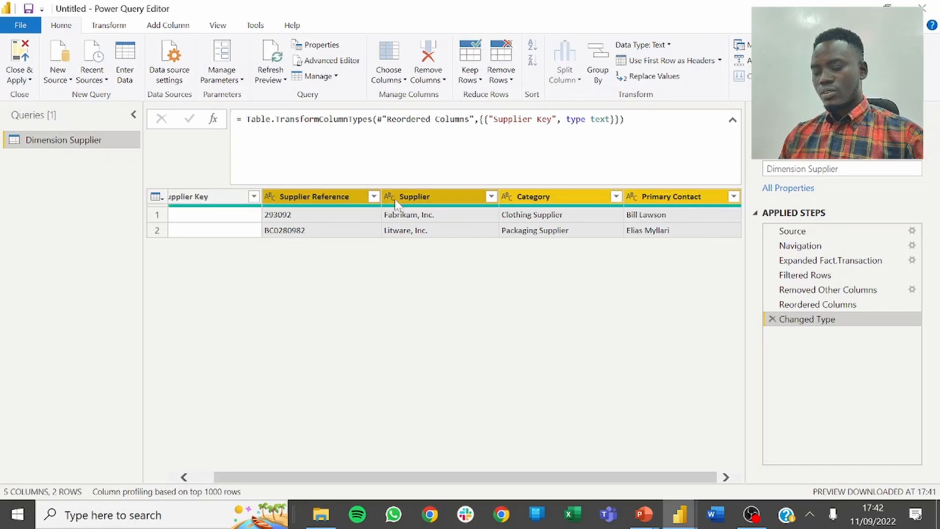
right_click(343, 198)
left_click(594, 281)
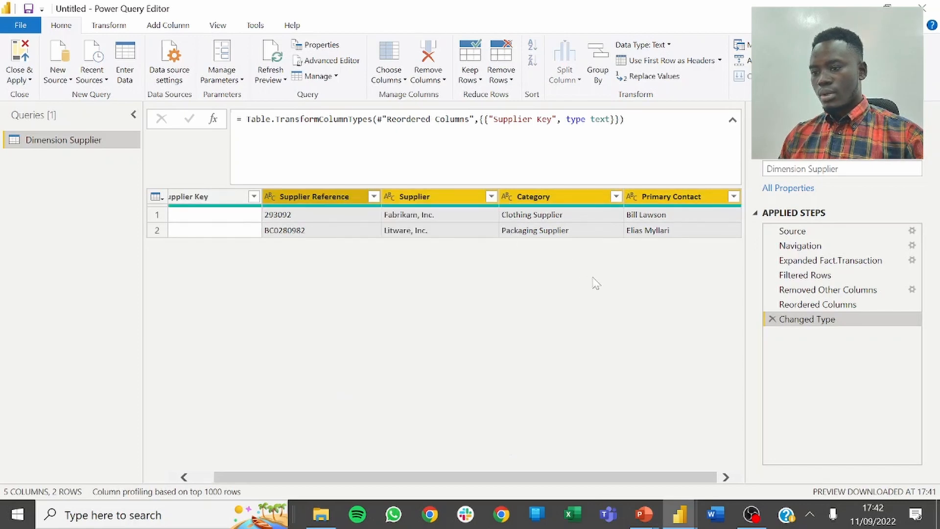
left_click(415, 218)
left_click(313, 196)
left_click(427, 196, "shift")
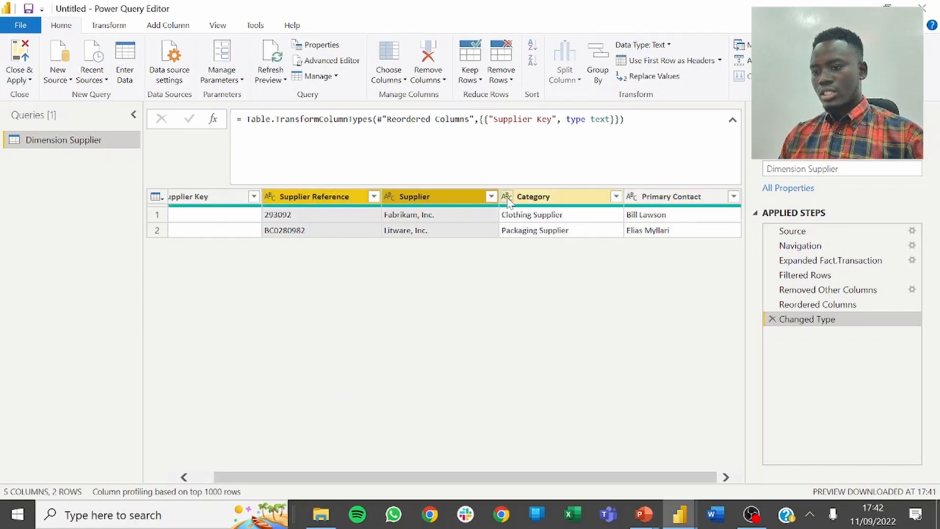
left_click(509, 201, "shift")
left_click(694, 198, "shift")
right_click(695, 198)
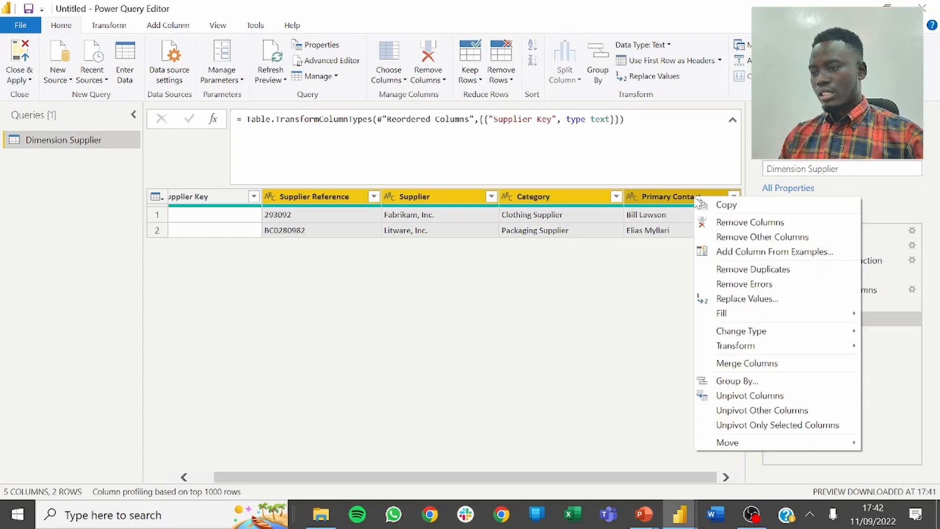
left_click(734, 363)
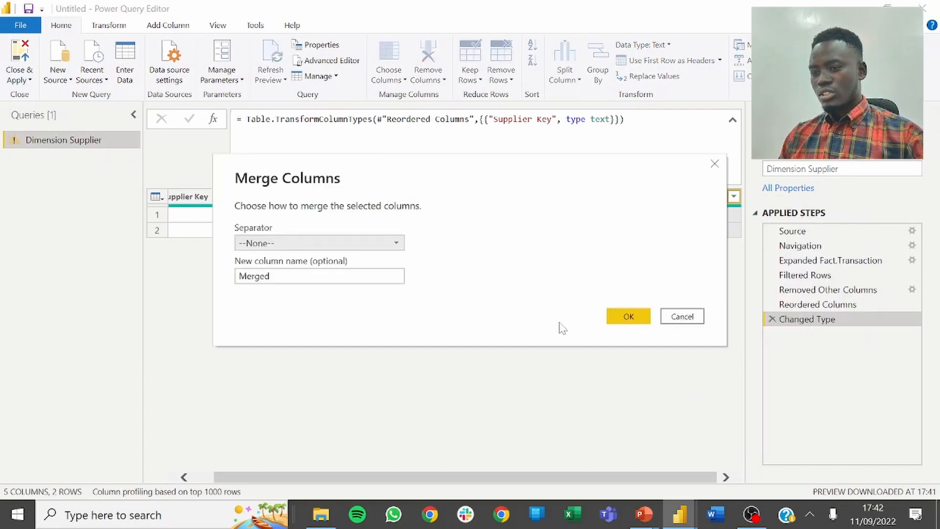
left_click(628, 316)
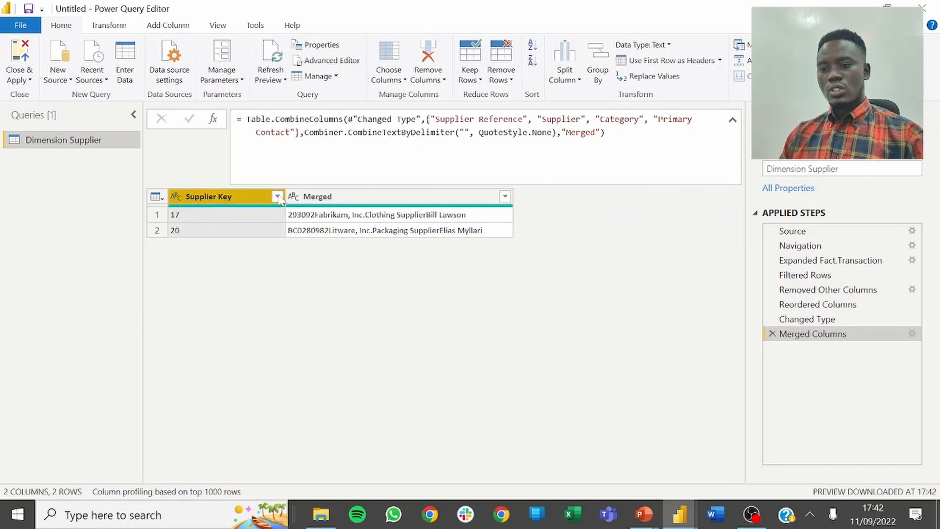
right_click(803, 337)
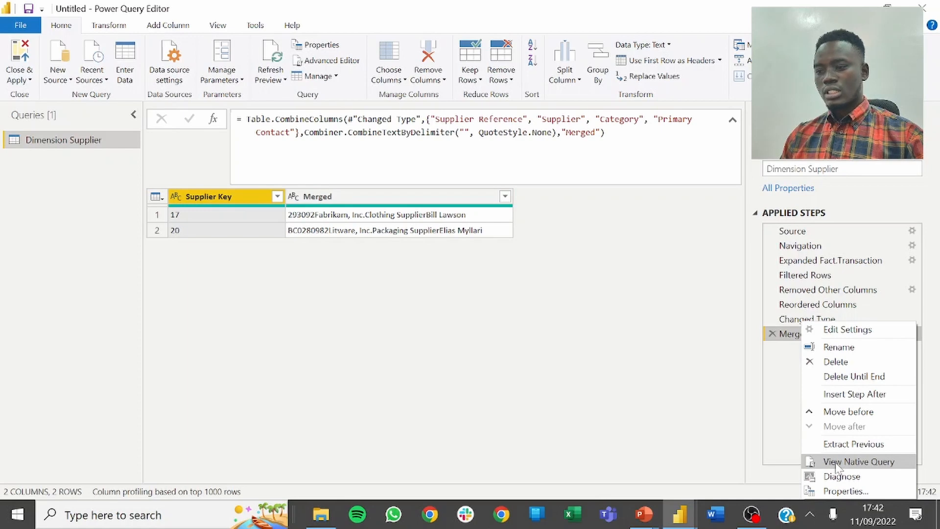
left_click(565, 301)
Start merging the Supplier Key and Merged columns with a custom "-" separator.
left_click(354, 204)
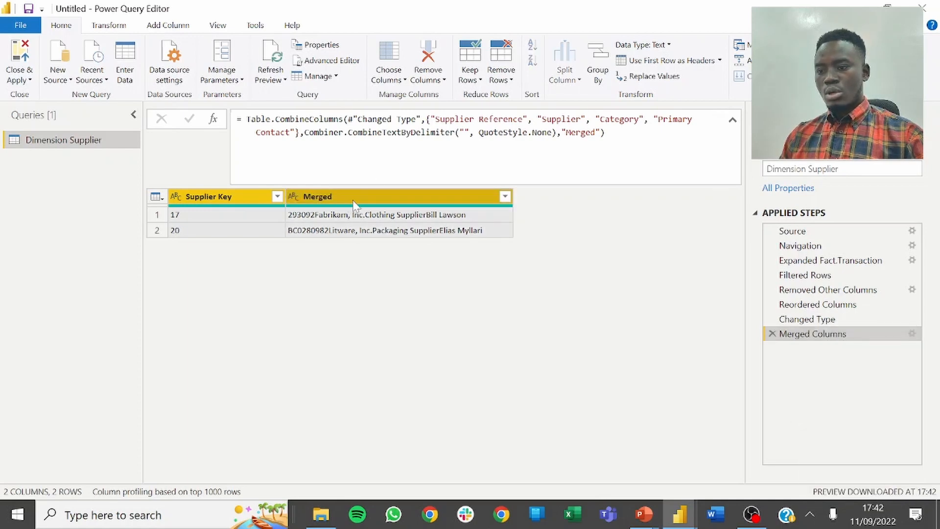
right_click(355, 203)
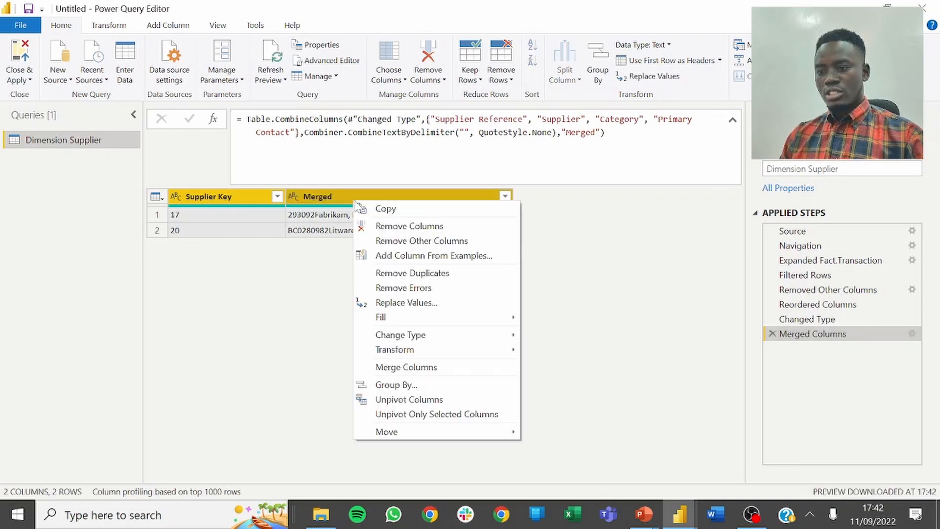
left_click(417, 369)
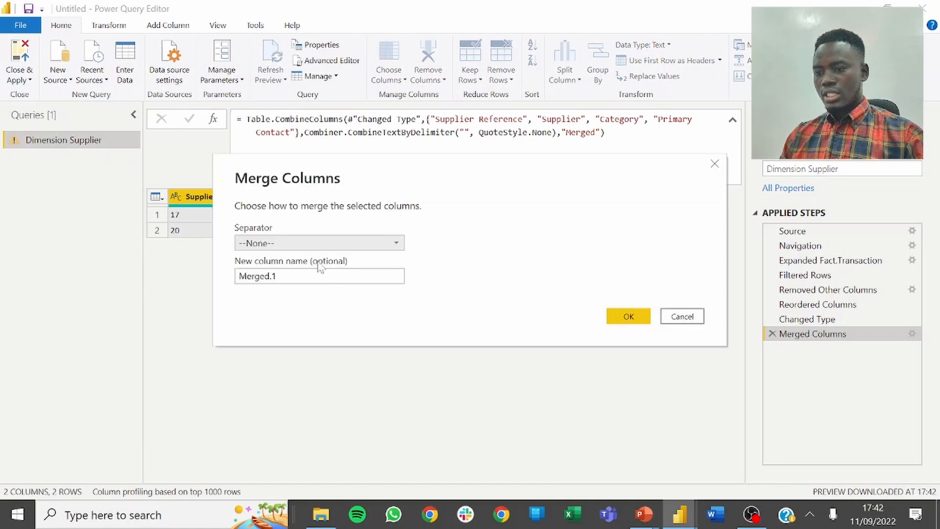
left_click(296, 243)
left_click(280, 361)
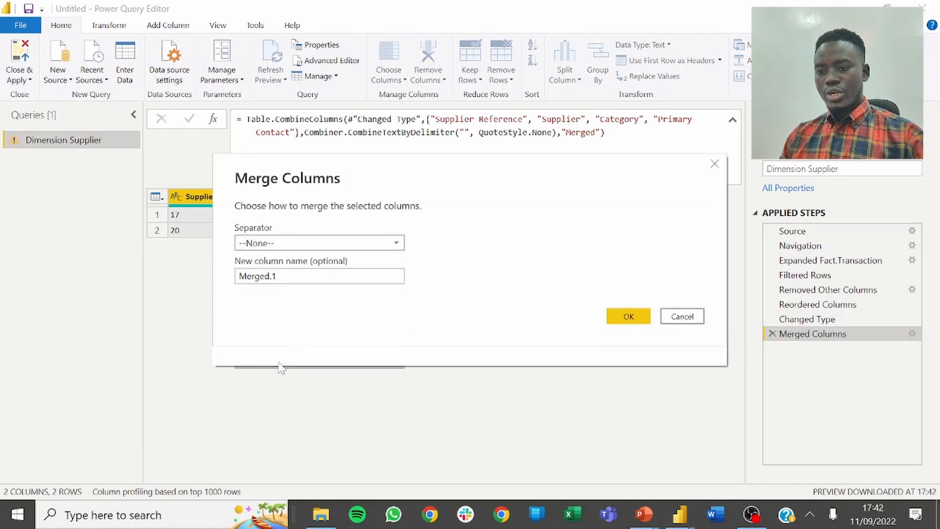
left_click(300, 263)
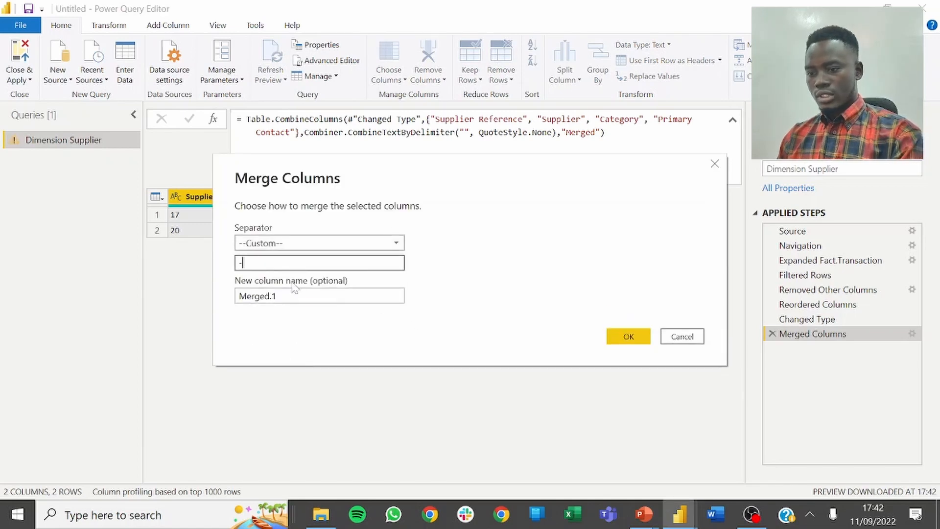
type("-")
Switch to the Challenges presentation in PowerPoint, copy "Supplier Key Reference" from the Day 25 instructions, and return to the Power Query Editor.
mouse_move(643, 512)
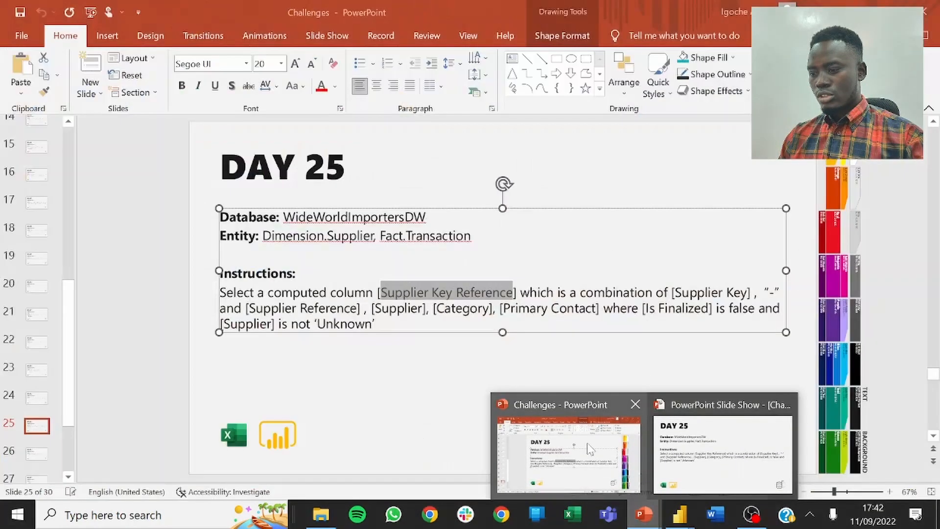
left_click(590, 448)
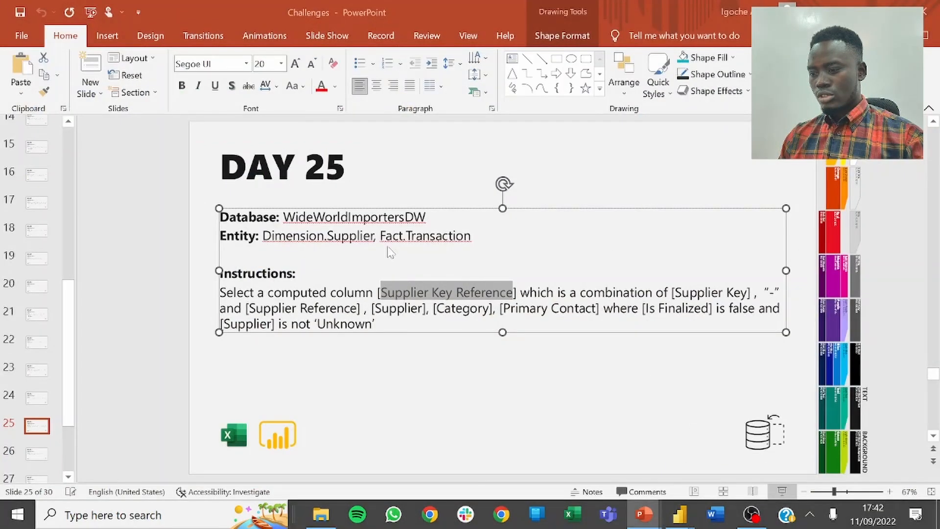
left_click(295, 273)
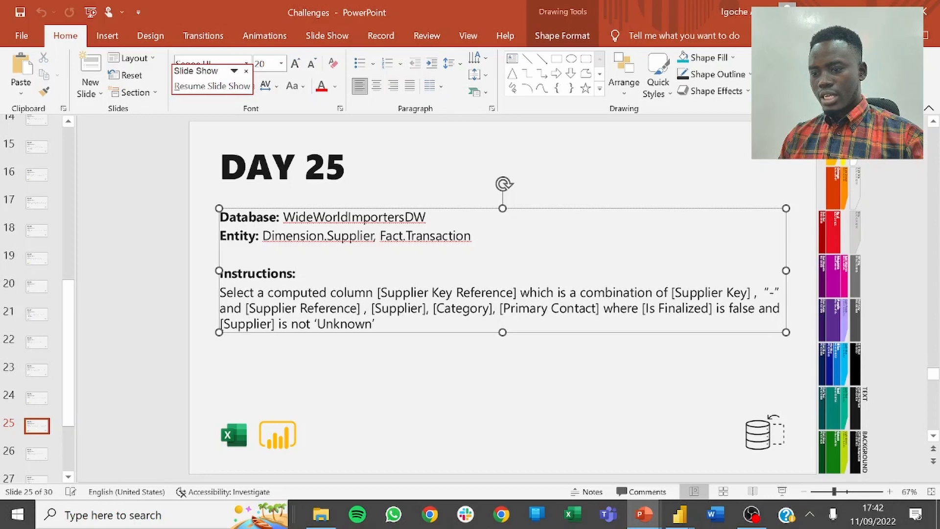
left_click_drag(380, 292, 513, 292)
key("ctrl+c")
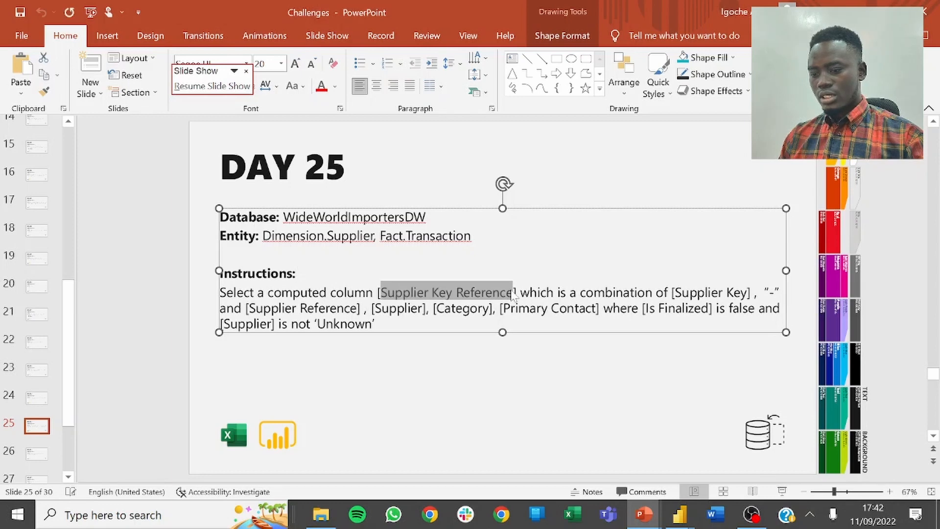
key("alt+Tab")
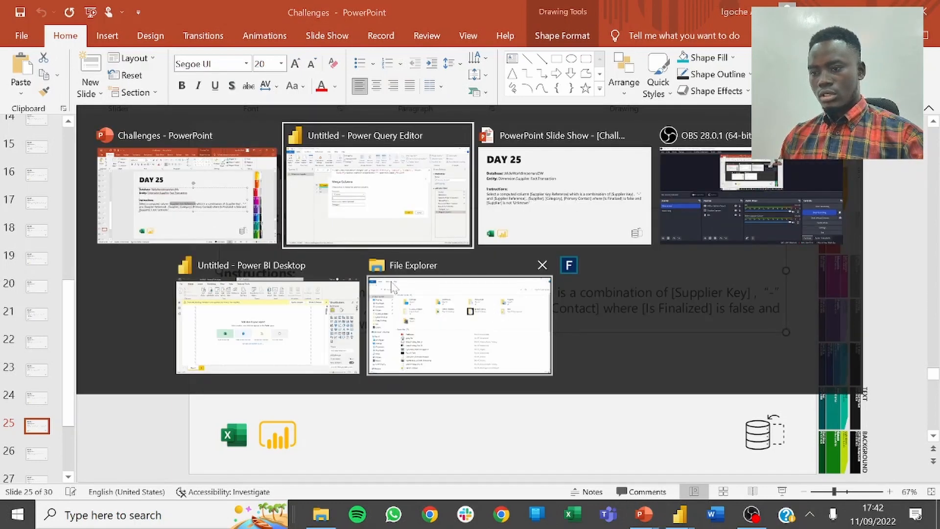
Name the new merged column "Supplier Key Reference" and apply the merge.
left_click_drag(277, 296, 240, 298)
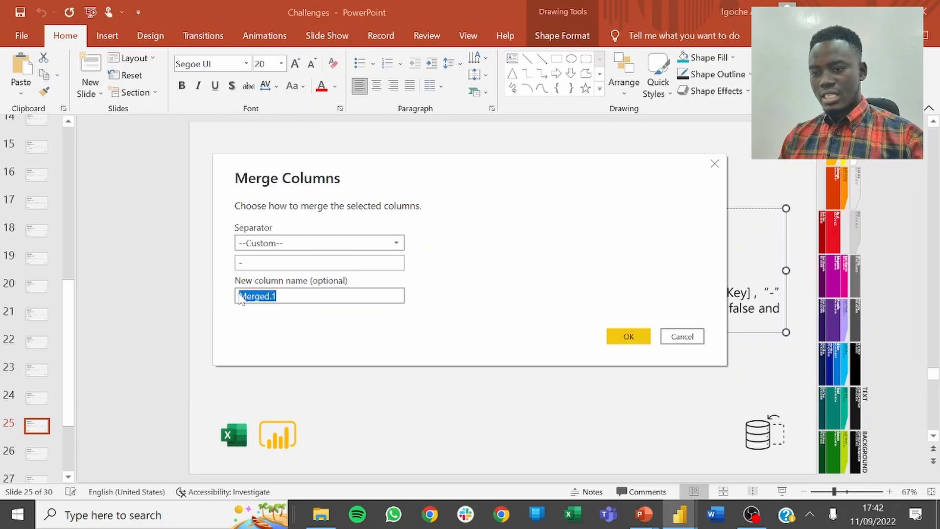
key("ctrl+v")
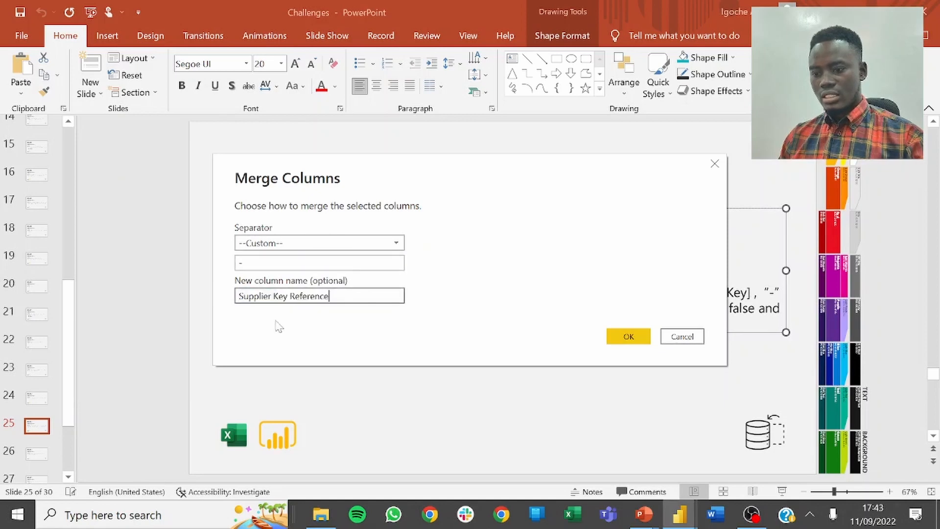
left_click(617, 342)
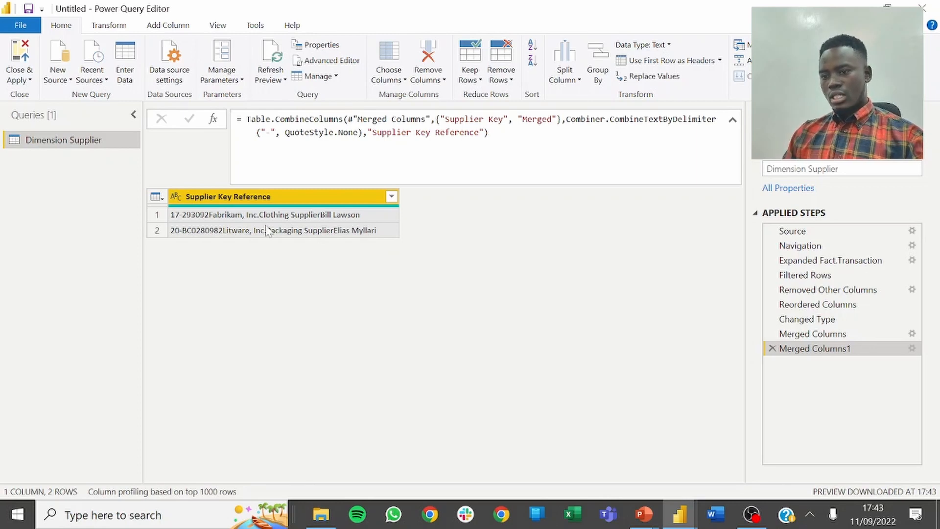
Review the separator and column name settings of the first Merged Columns step without changes, and return to the Merged Columns1 step.
left_click(835, 336)
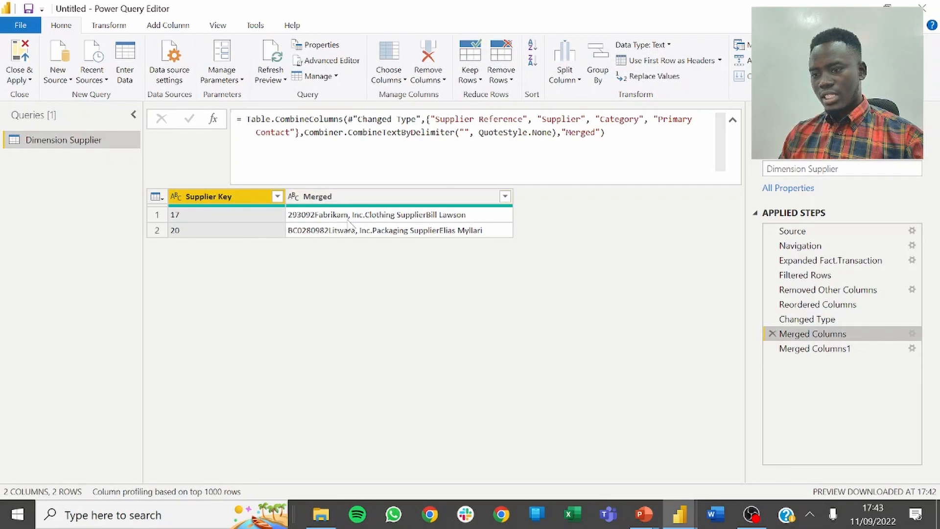
left_click(912, 334)
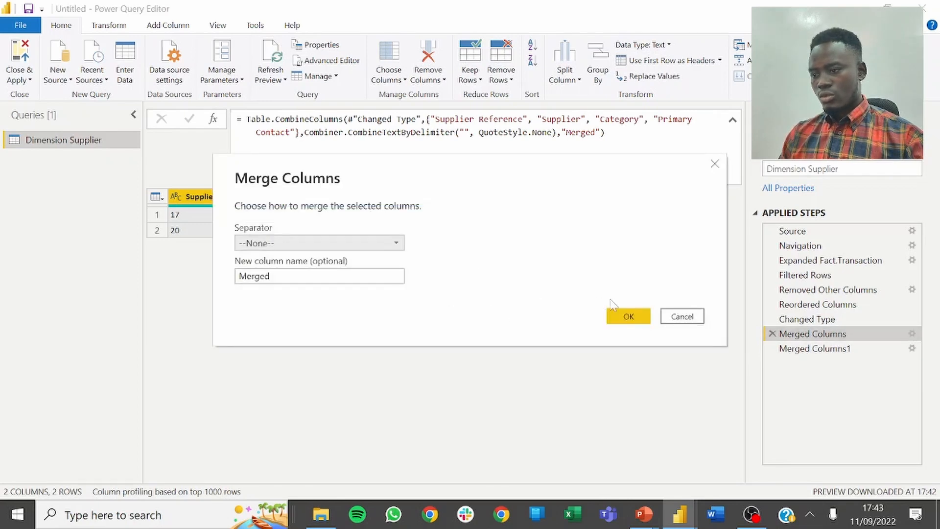
left_click(677, 317)
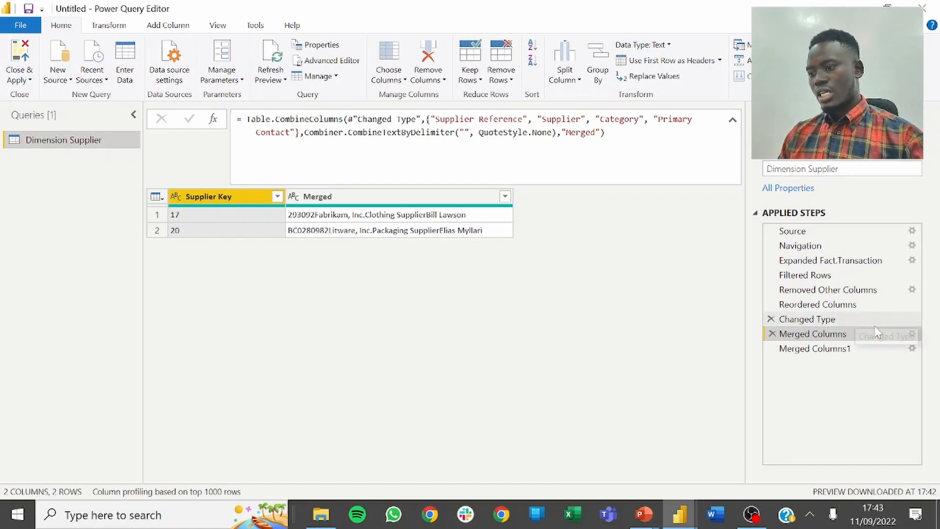
left_click(789, 348)
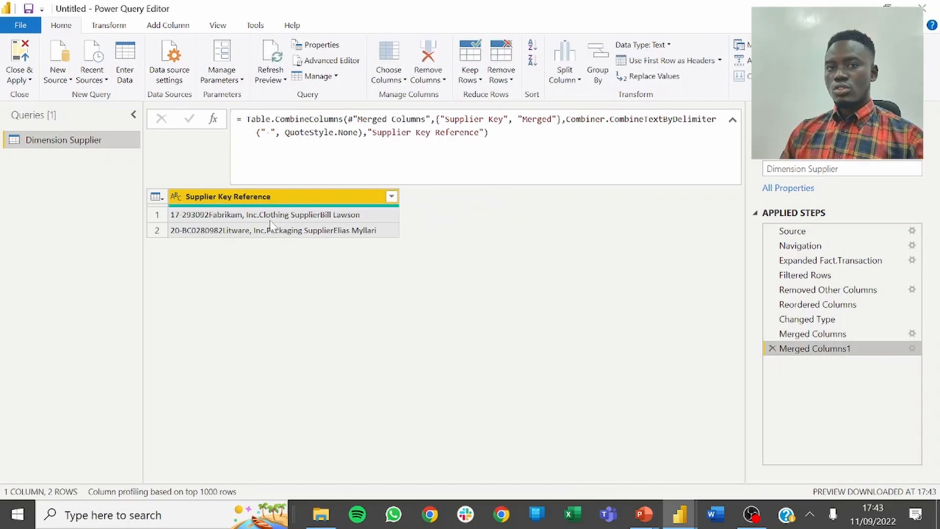
Read through the native query of the Merged Columns1 step, reopen it for a second look, and close it.
right_click(834, 348)
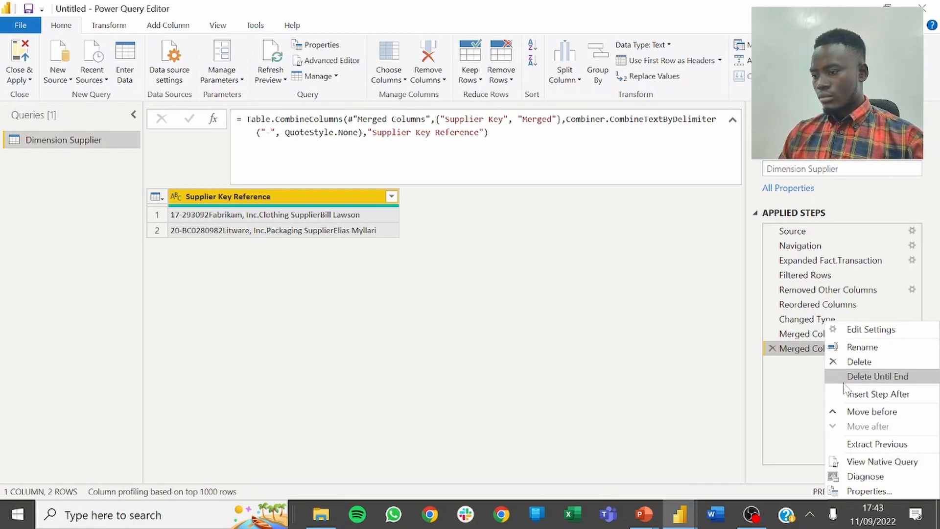
left_click(866, 462)
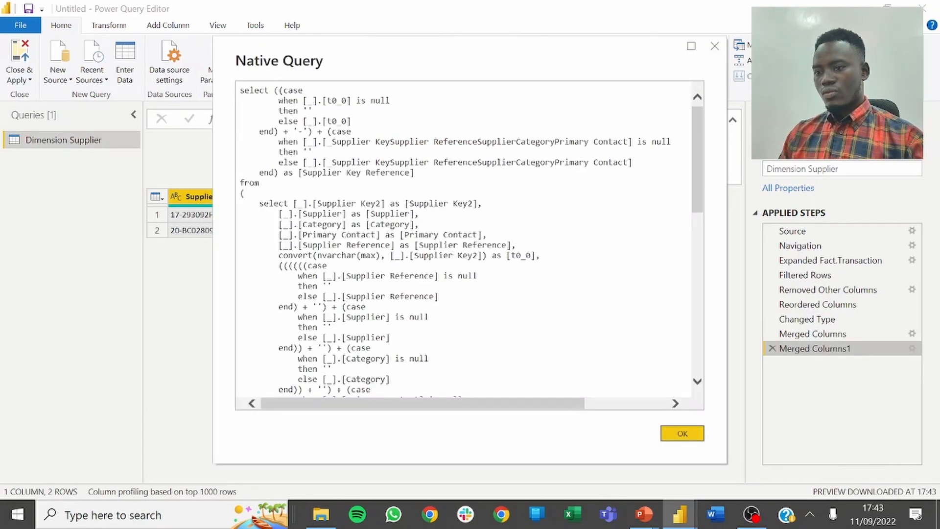
scroll(465, 240, "down", 15)
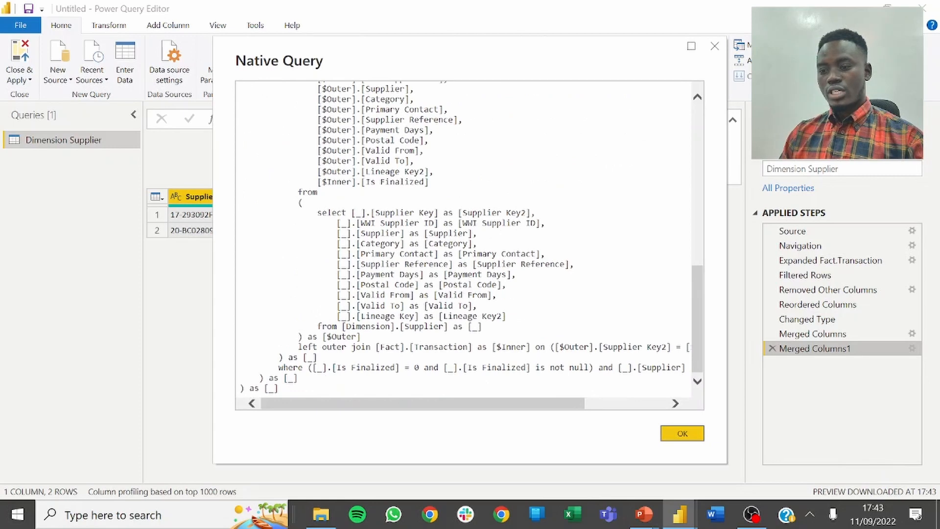
left_click(688, 433)
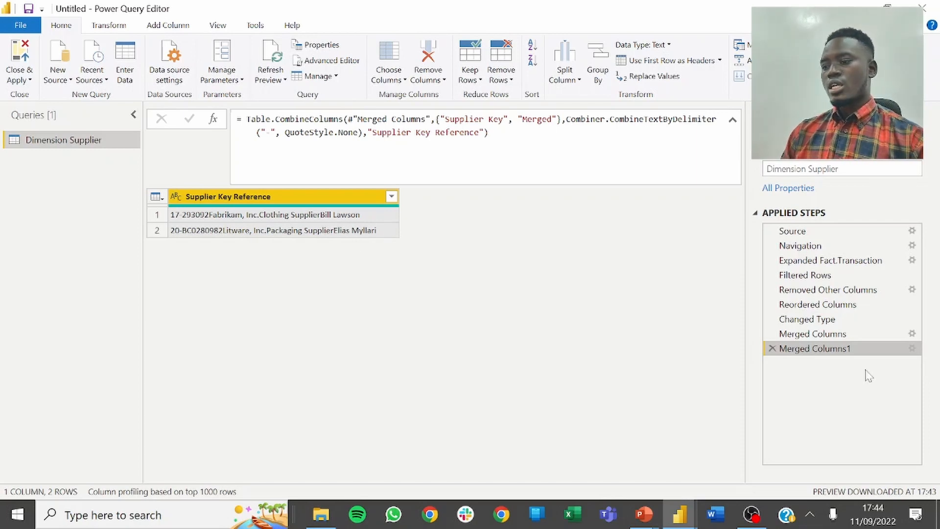
right_click(827, 349)
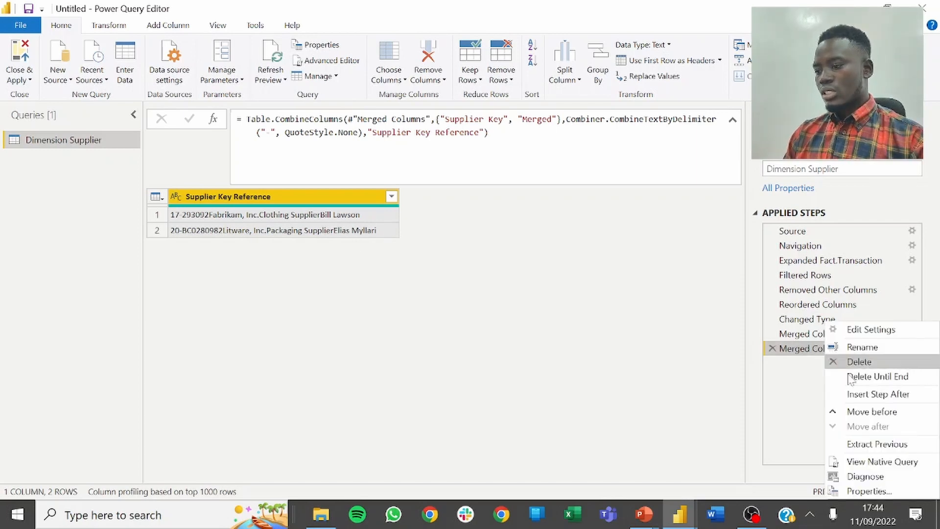
left_click(569, 436)
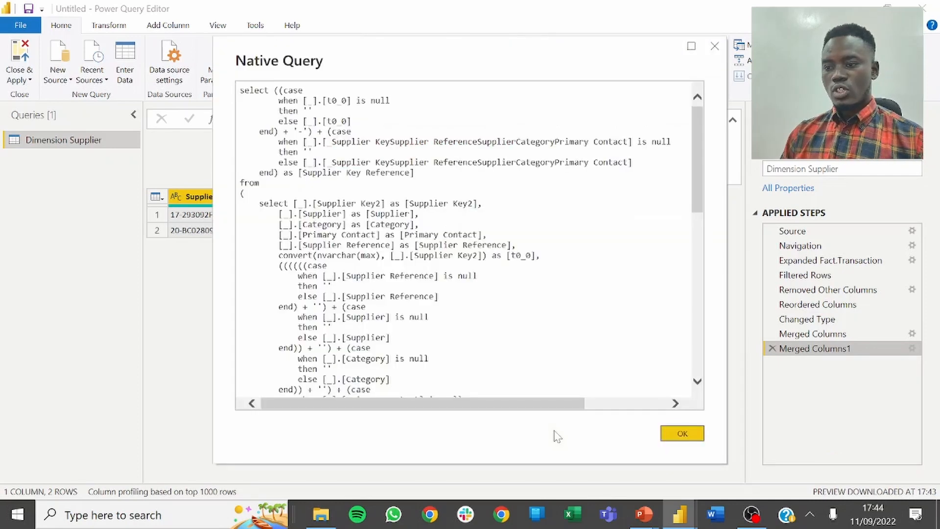
scroll(558, 391, "down", 9)
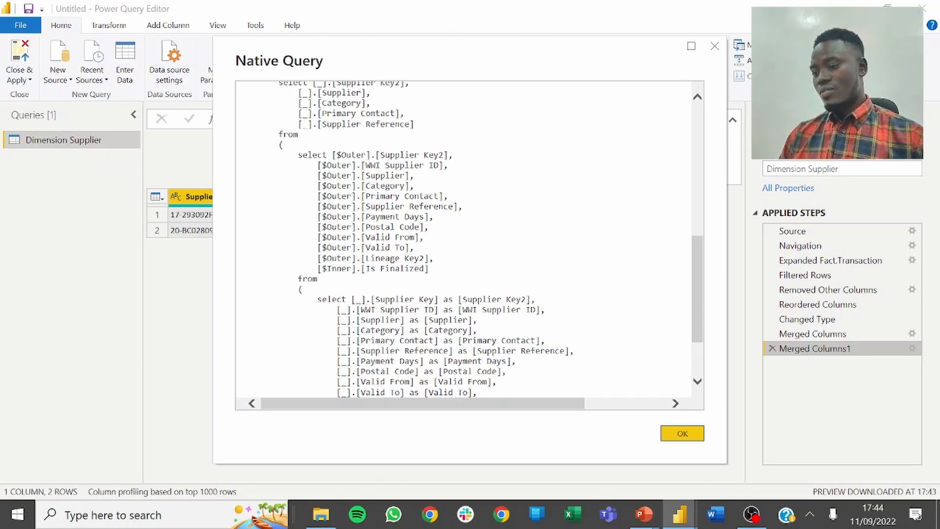
left_click(686, 433)
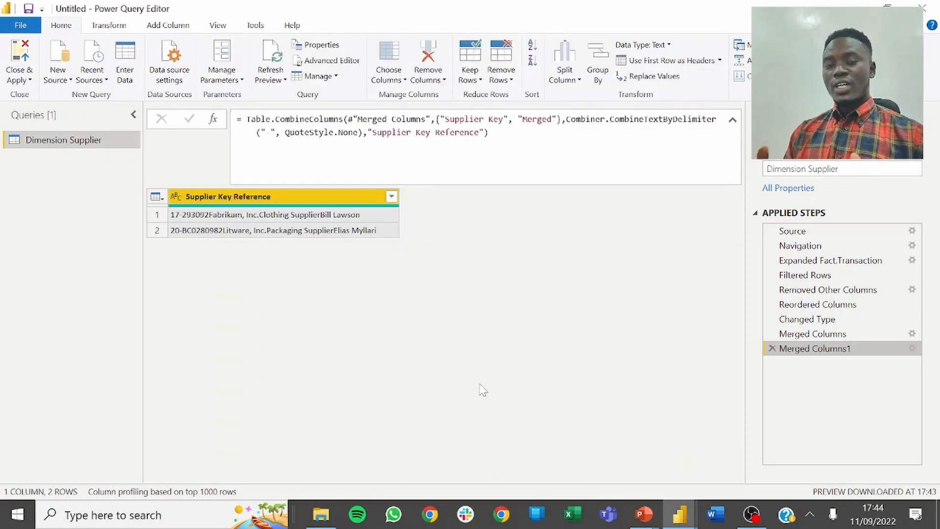